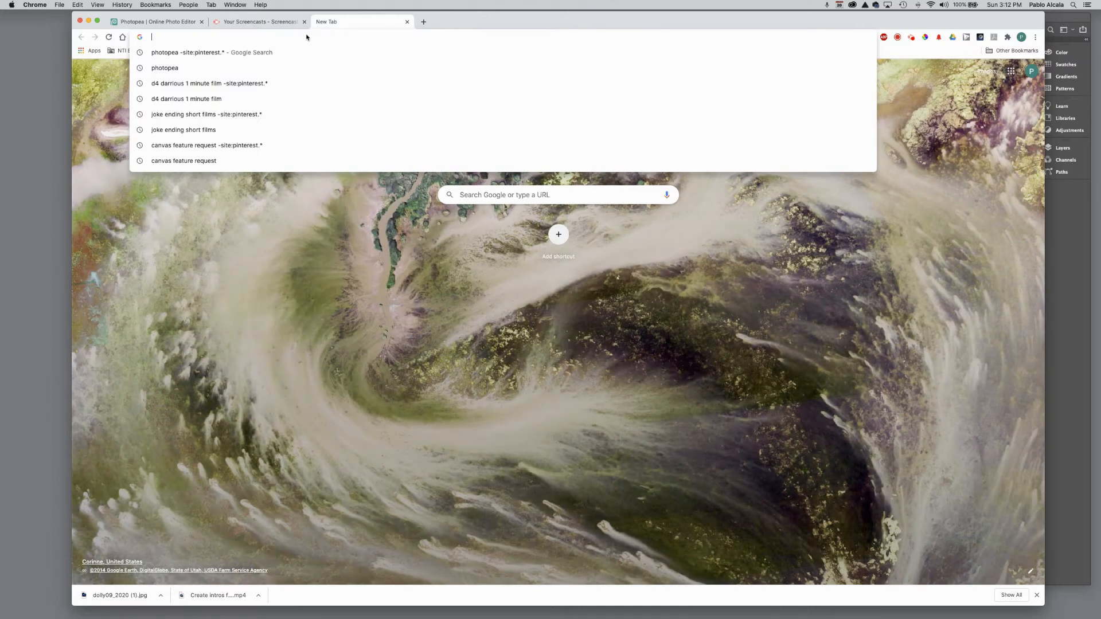
Load photopea.com in the new browser tab.
{"action": "type", "text": "photopea.com"}
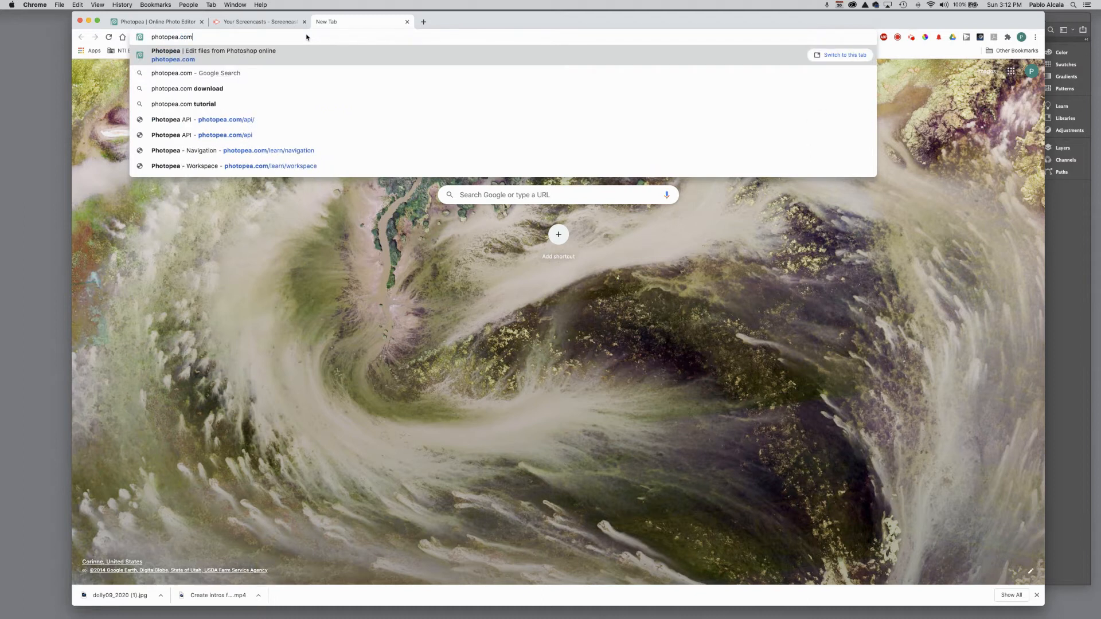
{"action": "key", "text": "Return"}
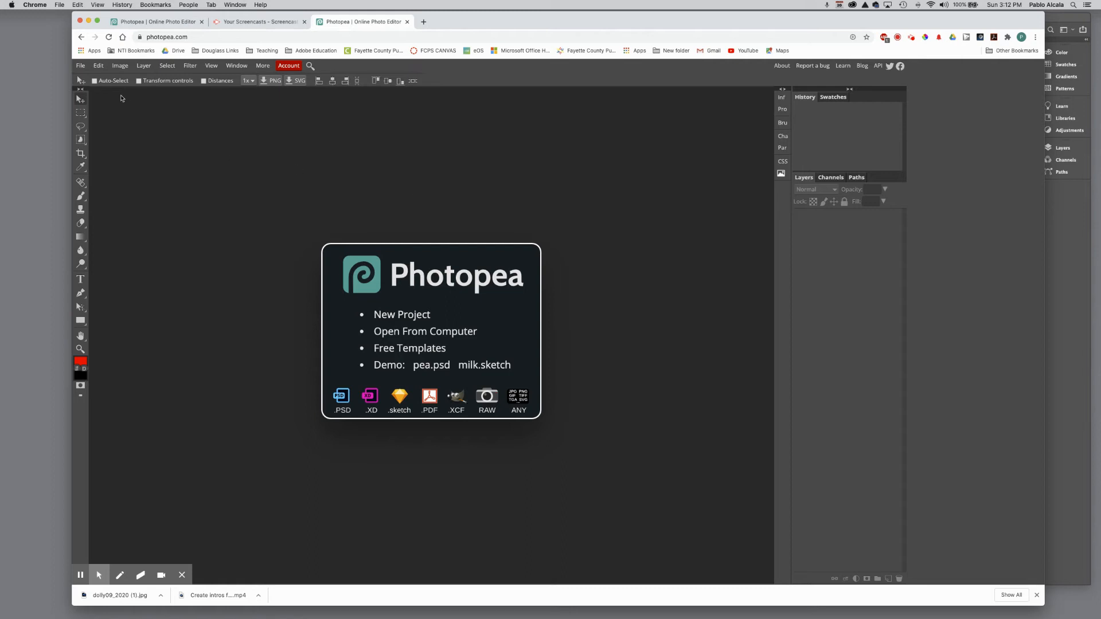
{"action": "left_click", "coordinate": [81, 66]}
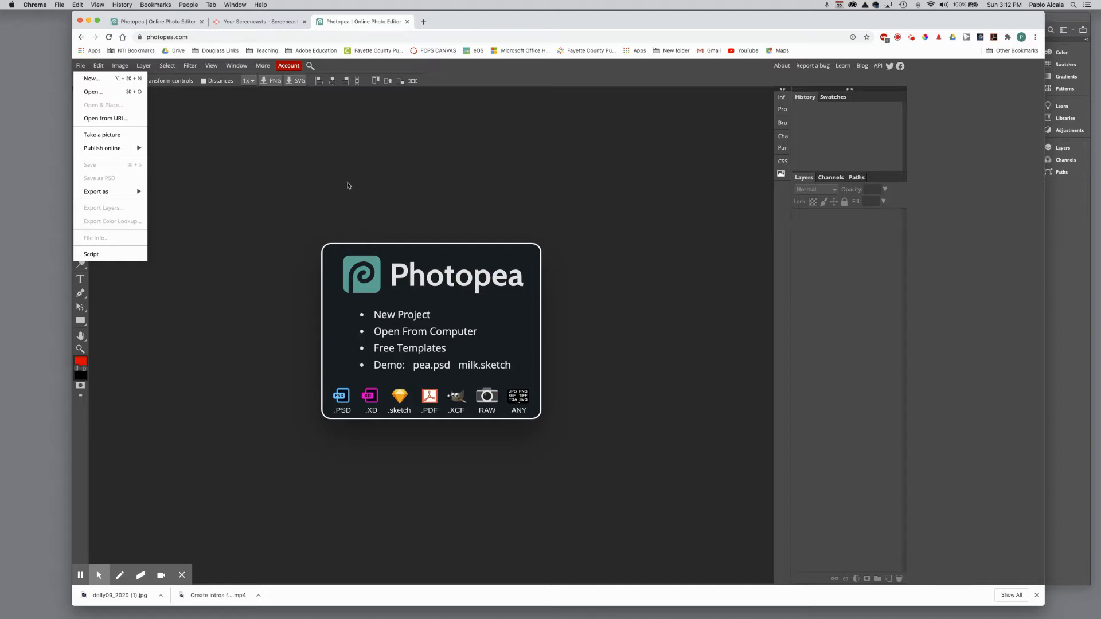
Switch to the tab holding dolly09_2020.psd and crop the dog photo with a slightly rotated frame around the dog.
{"action": "left_click", "coordinate": [176, 22]}
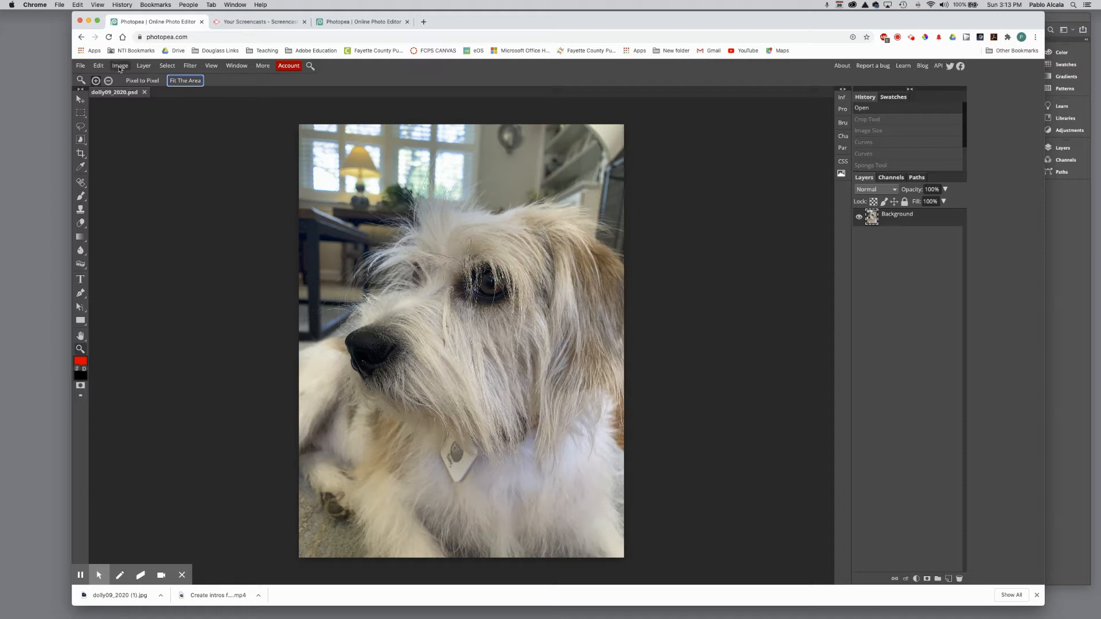
{"action": "left_click", "coordinate": [81, 153]}
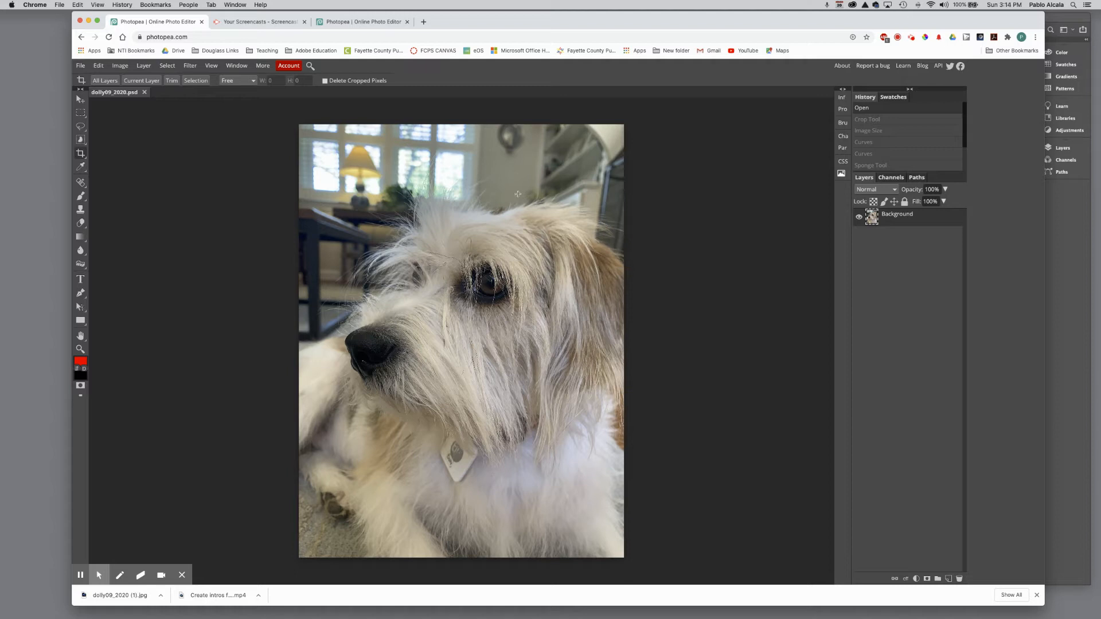
{"action": "left_click_drag", "start_coordinate": [307, 139], "coordinate": [595, 504]}
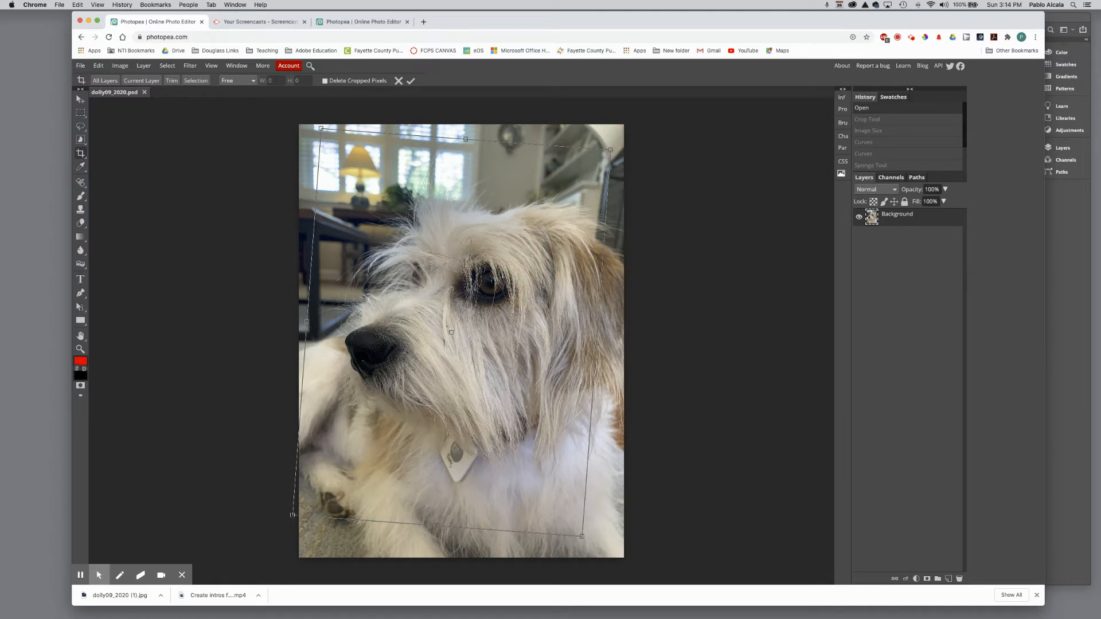
{"action": "mouse_move", "coordinate": [610, 149]}
{"action": "left_mouse_down"}
{"action": "mouse_move", "coordinate": [606, 168]}
{"action": "mouse_move", "coordinate": [612, 152]}
{"action": "left_mouse_up"}
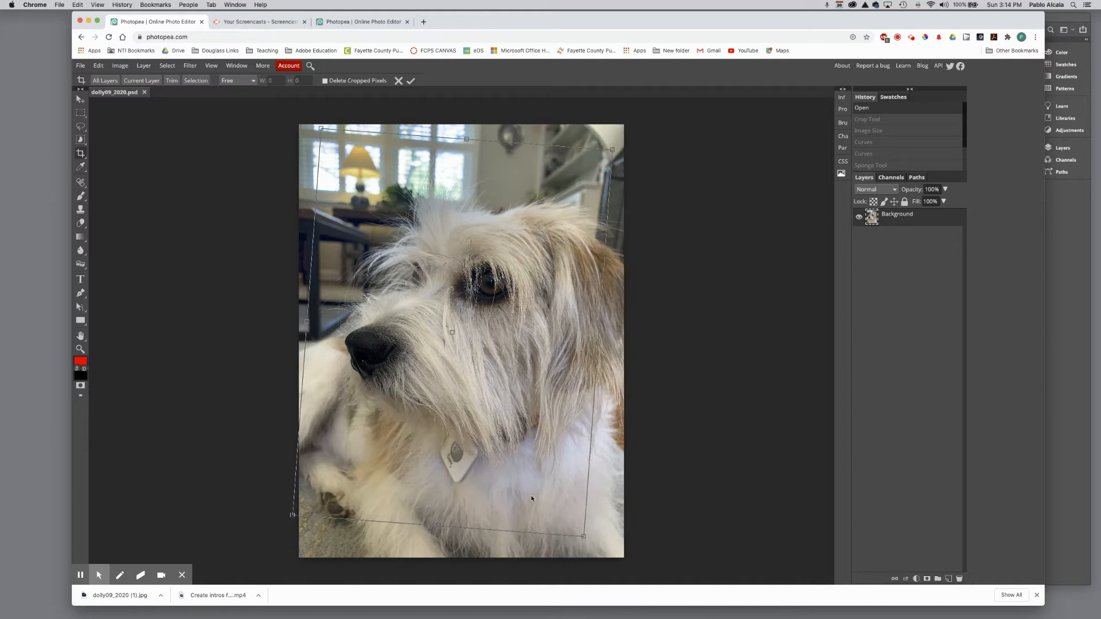
{"action": "left_click_drag", "start_coordinate": [506, 456], "coordinate": [513, 460]}
{"action": "left_click_drag", "start_coordinate": [580, 503], "coordinate": [580, 516]}
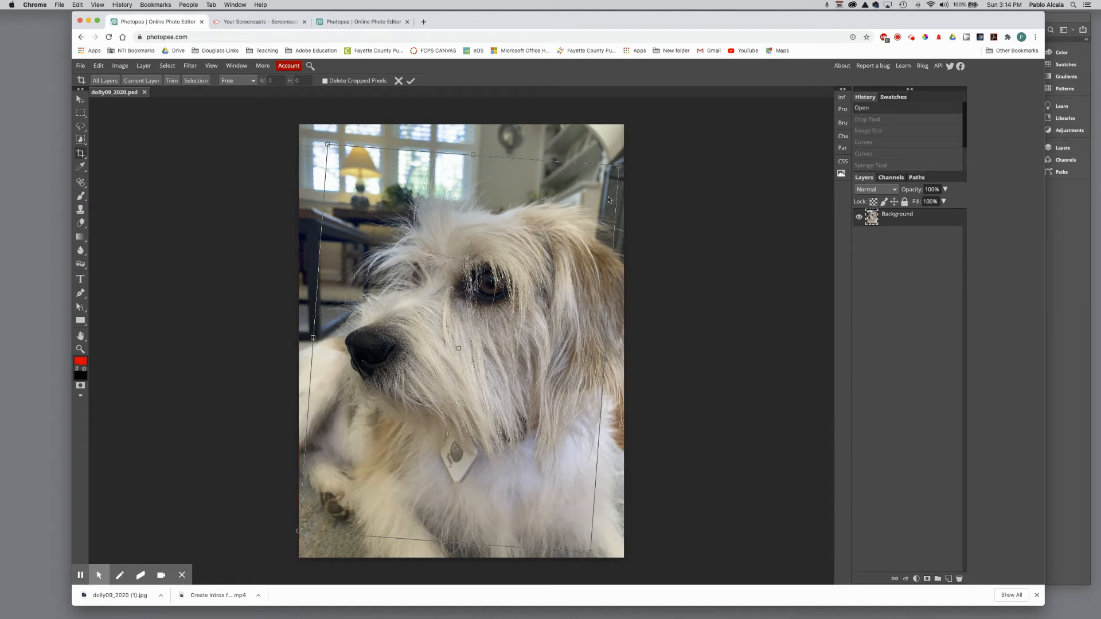
{"action": "left_click_drag", "start_coordinate": [618, 166], "coordinate": [620, 146]}
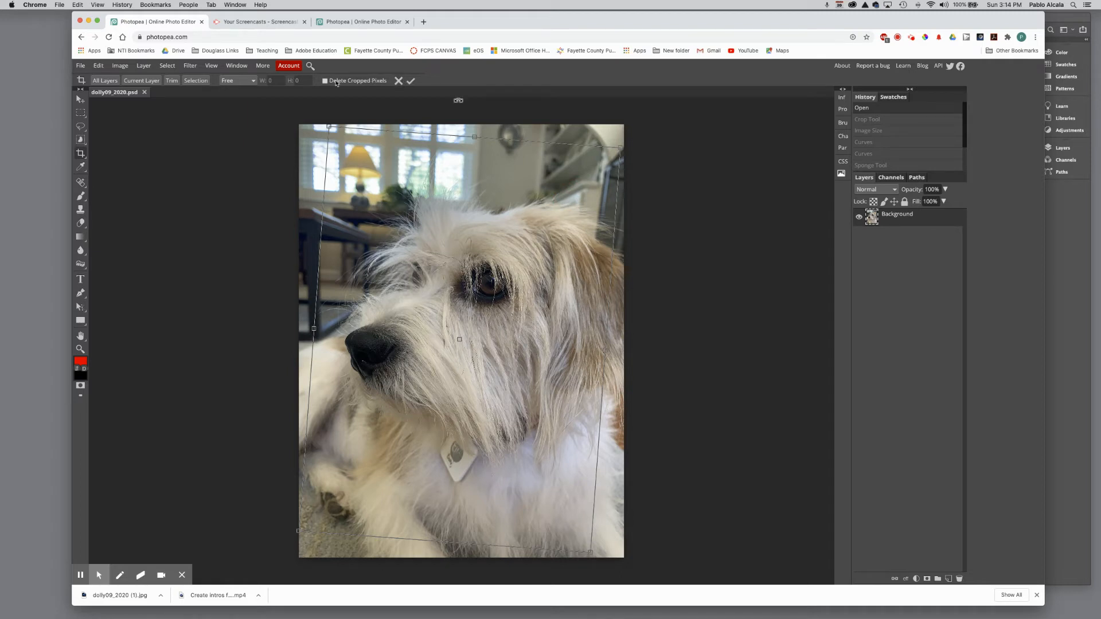
{"action": "left_click", "coordinate": [410, 81]}
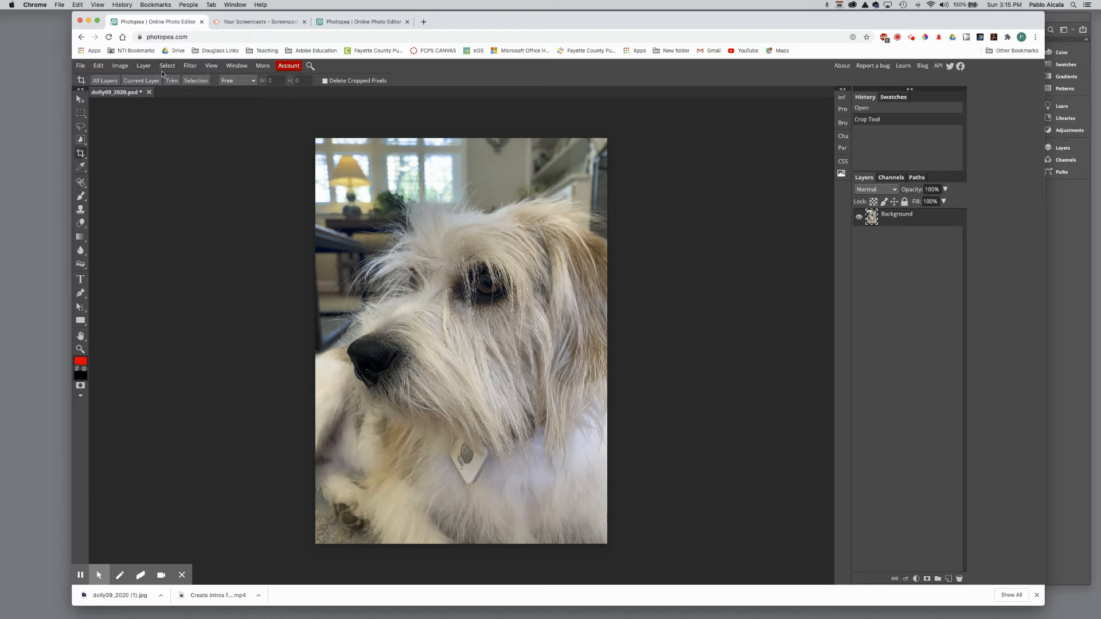
Try a Levels adjustment on the photo with the midtone input at 1.26 and output levels of 51 and 196.
{"action": "left_click", "coordinate": [121, 65]}
{"action": "mouse_move", "coordinate": [128, 78]}
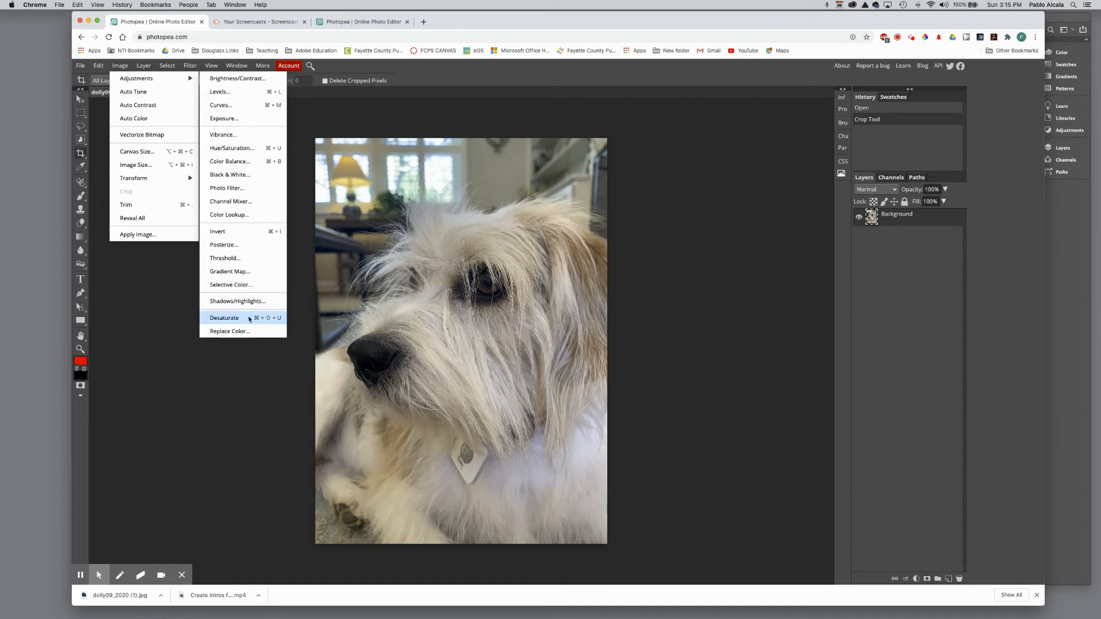
{"action": "left_click", "coordinate": [246, 97]}
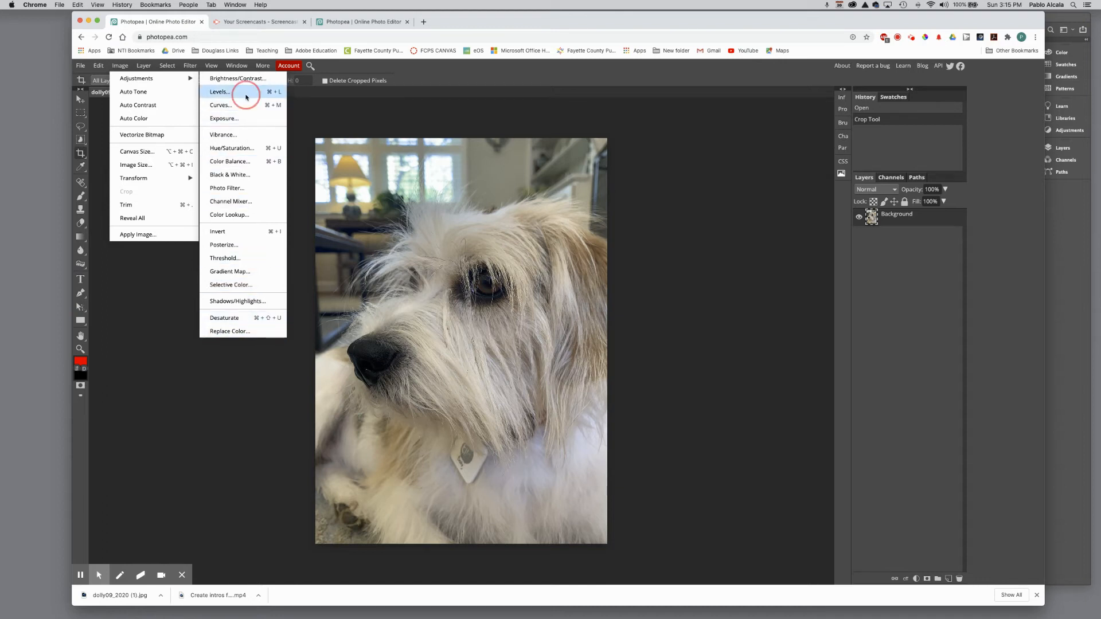
{"action": "left_click_drag", "start_coordinate": [239, 130], "coordinate": [228, 132]}
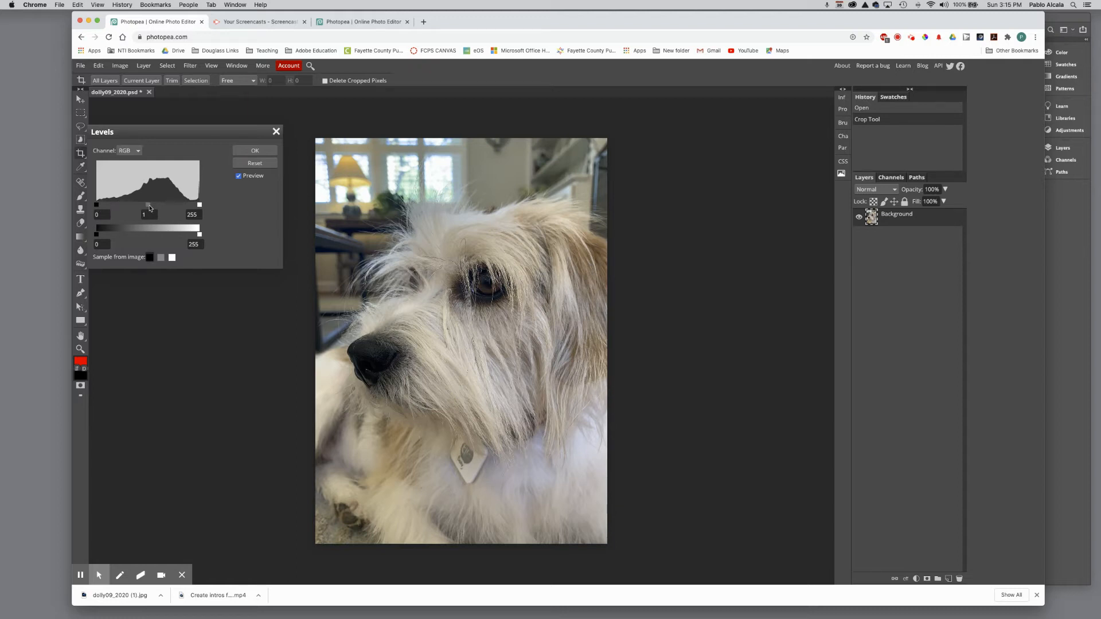
{"action": "mouse_move", "coordinate": [155, 208]}
{"action": "left_mouse_down"}
{"action": "mouse_move", "coordinate": [173, 206]}
{"action": "mouse_move", "coordinate": [158, 206]}
{"action": "left_mouse_up"}
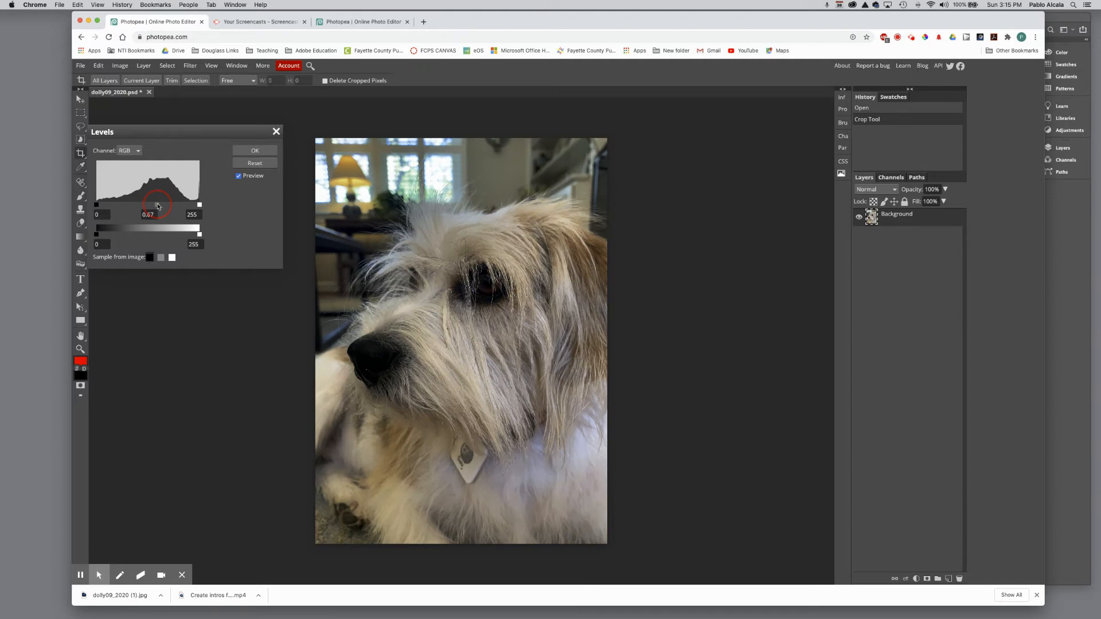
{"action": "mouse_move", "coordinate": [157, 204]}
{"action": "left_mouse_down"}
{"action": "mouse_move", "coordinate": [125, 205]}
{"action": "mouse_move", "coordinate": [158, 206]}
{"action": "mouse_move", "coordinate": [143, 208]}
{"action": "left_mouse_up"}
{"action": "left_click_drag", "start_coordinate": [96, 237], "coordinate": [118, 238]}
{"action": "left_click_drag", "start_coordinate": [195, 237], "coordinate": [176, 236]}
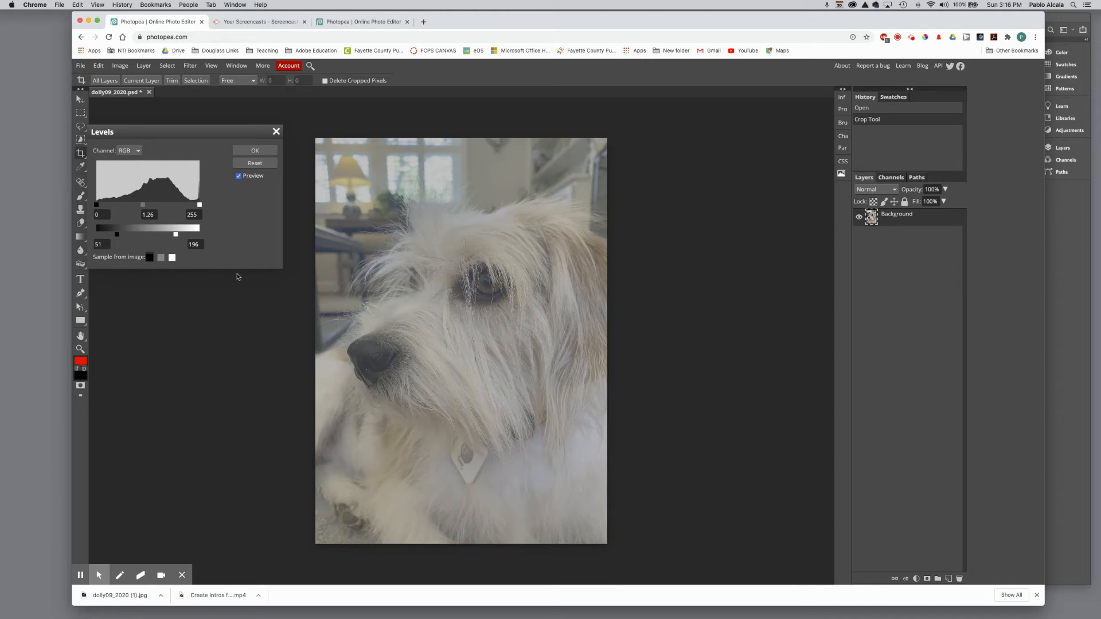
Return the output levels to 0 and 255, reset Levels, and close it without applying the adjustment.
{"action": "left_click_drag", "start_coordinate": [189, 238], "coordinate": [205, 237]}
{"action": "left_click_drag", "start_coordinate": [117, 235], "coordinate": [93, 236]}
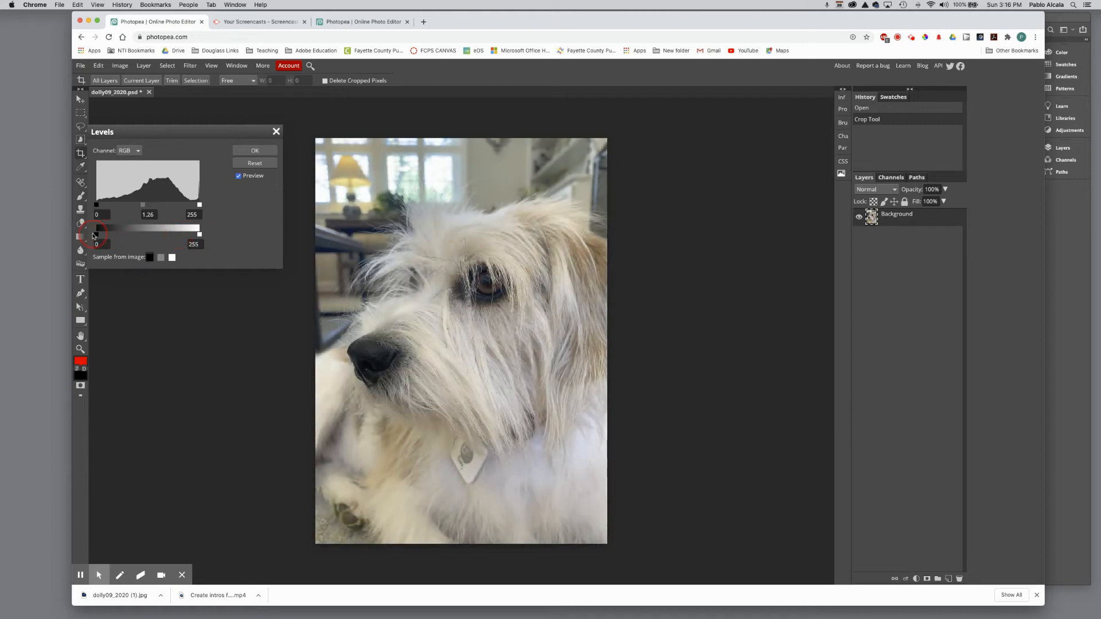
{"action": "left_click", "coordinate": [267, 166]}
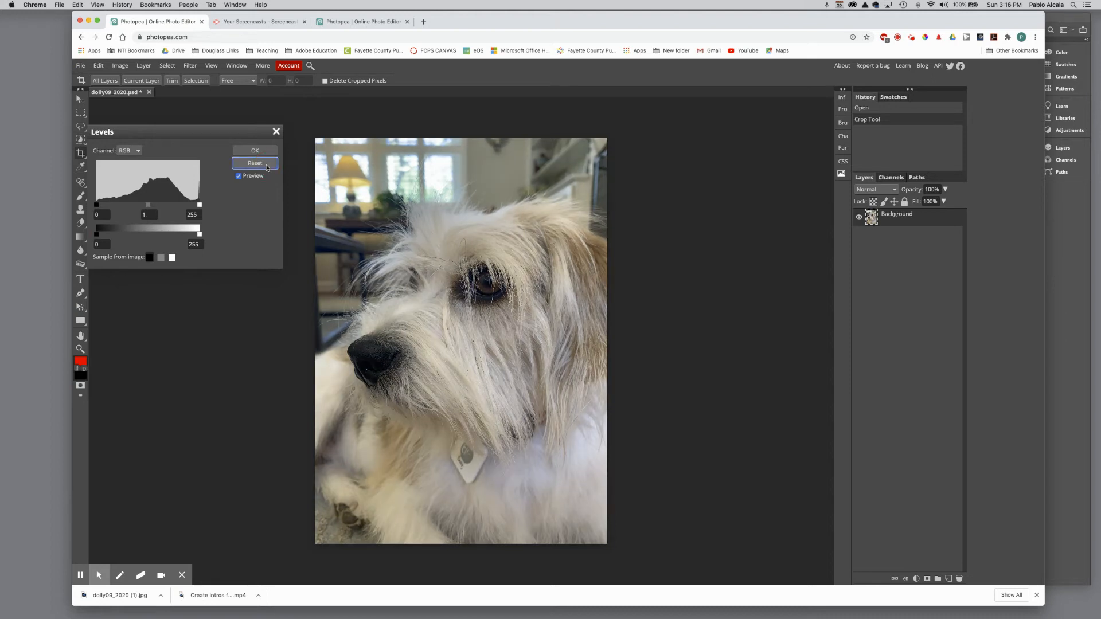
{"action": "left_click", "coordinate": [276, 132]}
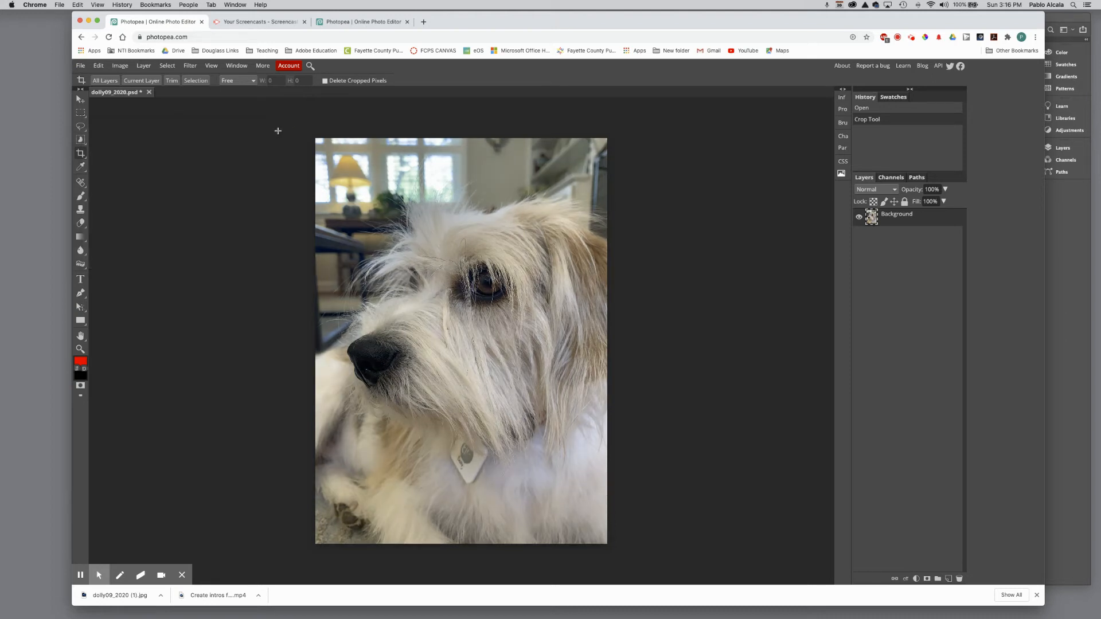
Brighten the photo's midtones with a Curves adjustment by raising the middle of the RGB curve slightly, and apply it.
{"action": "left_click", "coordinate": [131, 68]}
{"action": "mouse_move", "coordinate": [148, 79]}
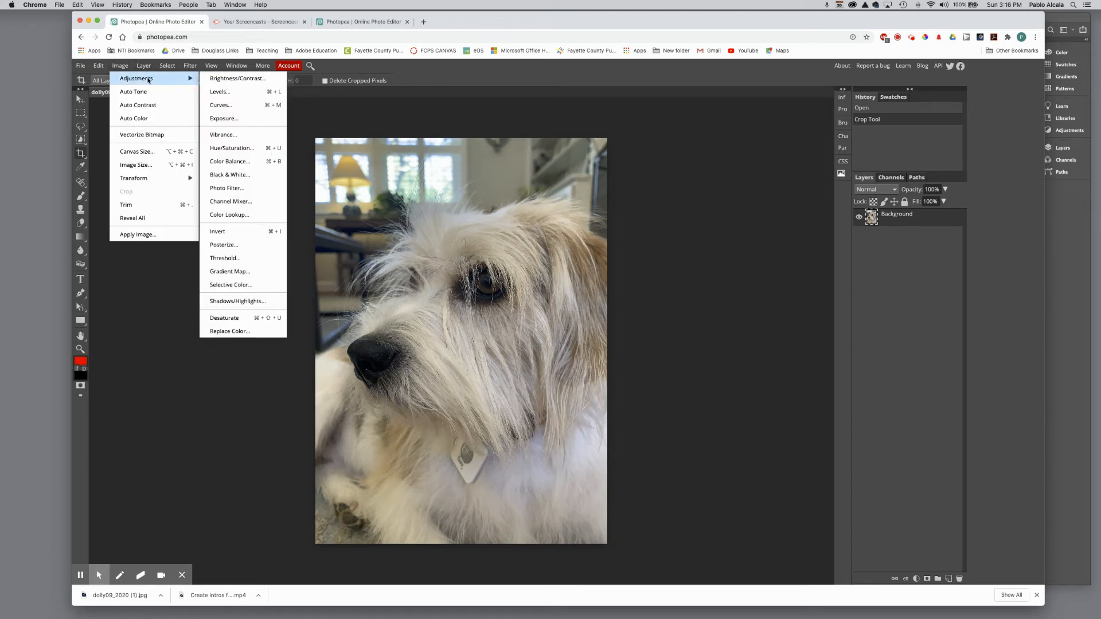
{"action": "left_click", "coordinate": [212, 106]}
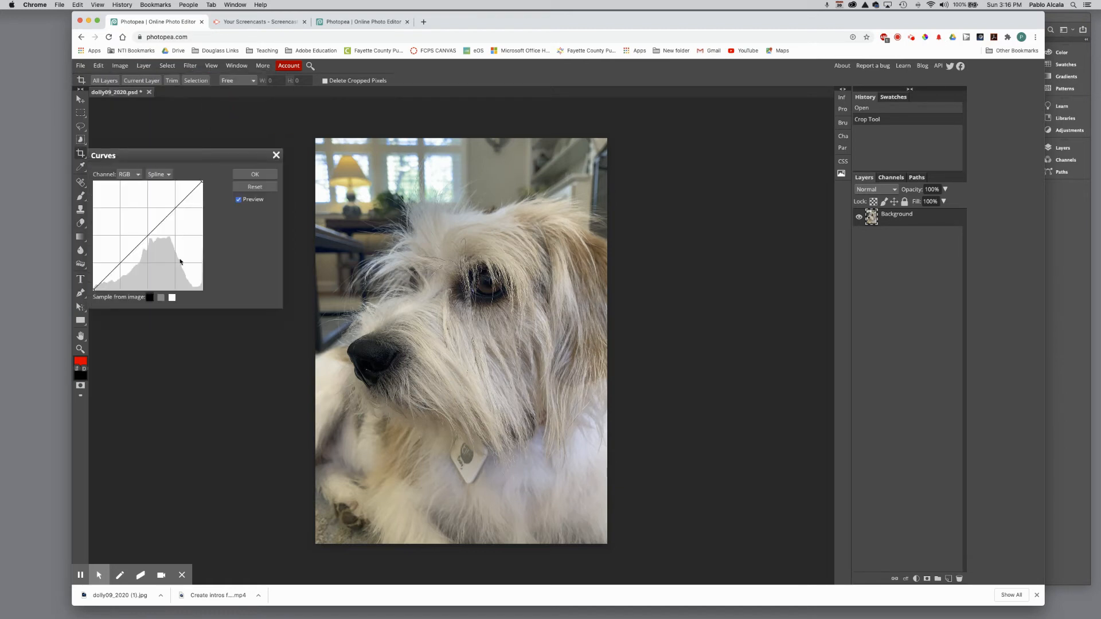
{"action": "left_click_drag", "start_coordinate": [148, 239], "coordinate": [148, 226]}
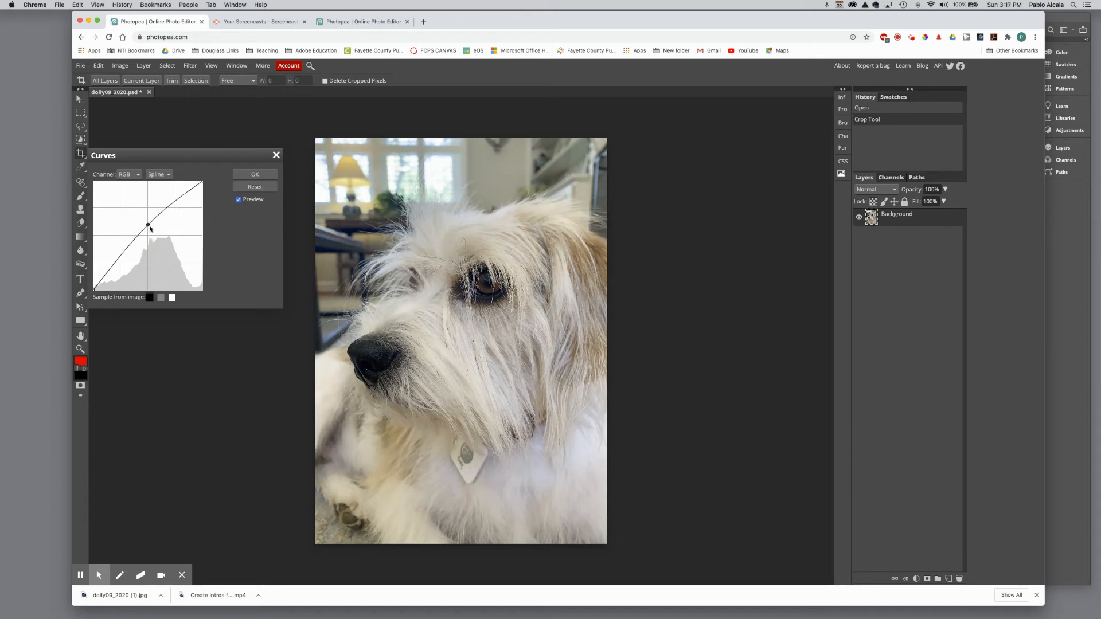
{"action": "left_click_drag", "start_coordinate": [148, 226], "coordinate": [147, 227]}
{"action": "left_click", "coordinate": [255, 175]}
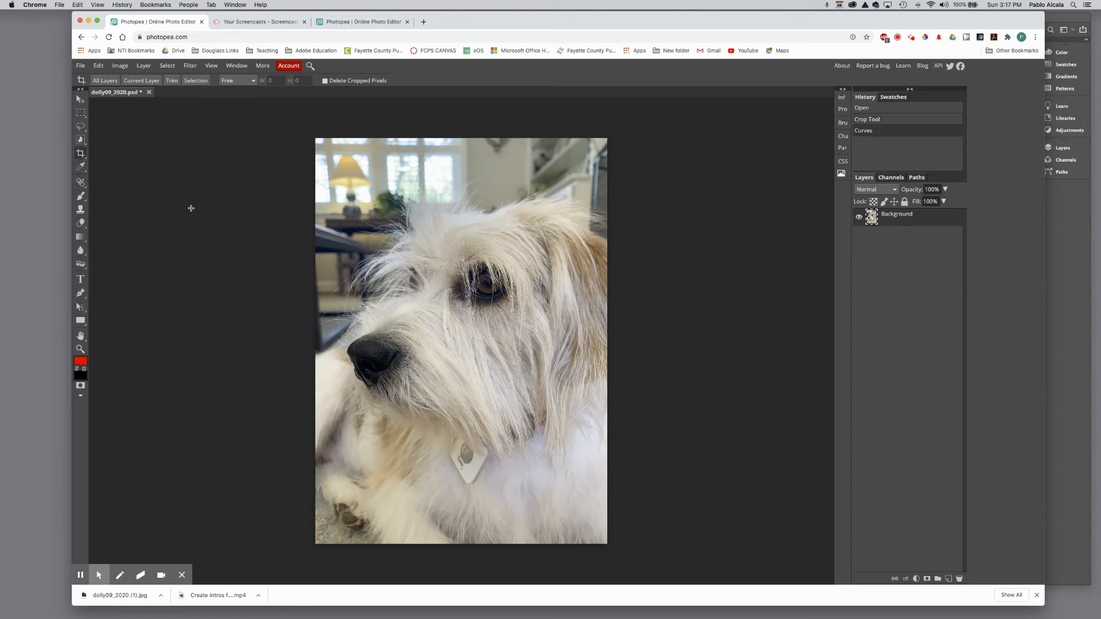
Apply a second Curves adjustment with a gentle S-shaped RGB curve, anchoring the midtones, lowering the shadows and raising the highlights.
{"action": "left_click", "coordinate": [120, 65]}
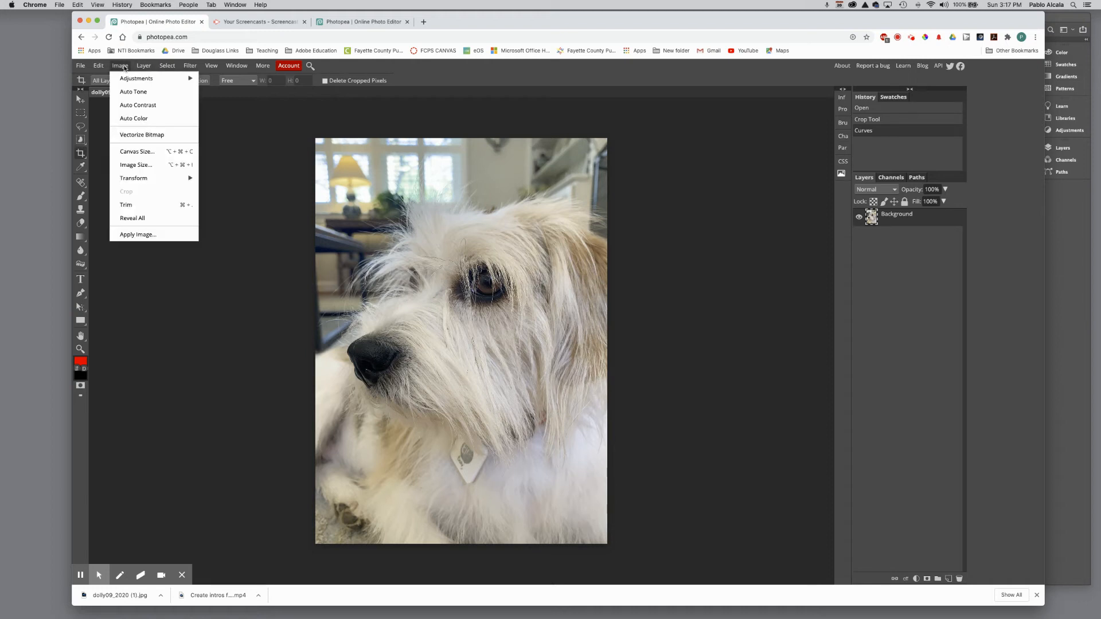
{"action": "mouse_move", "coordinate": [120, 66]}
{"action": "mouse_move", "coordinate": [185, 81]}
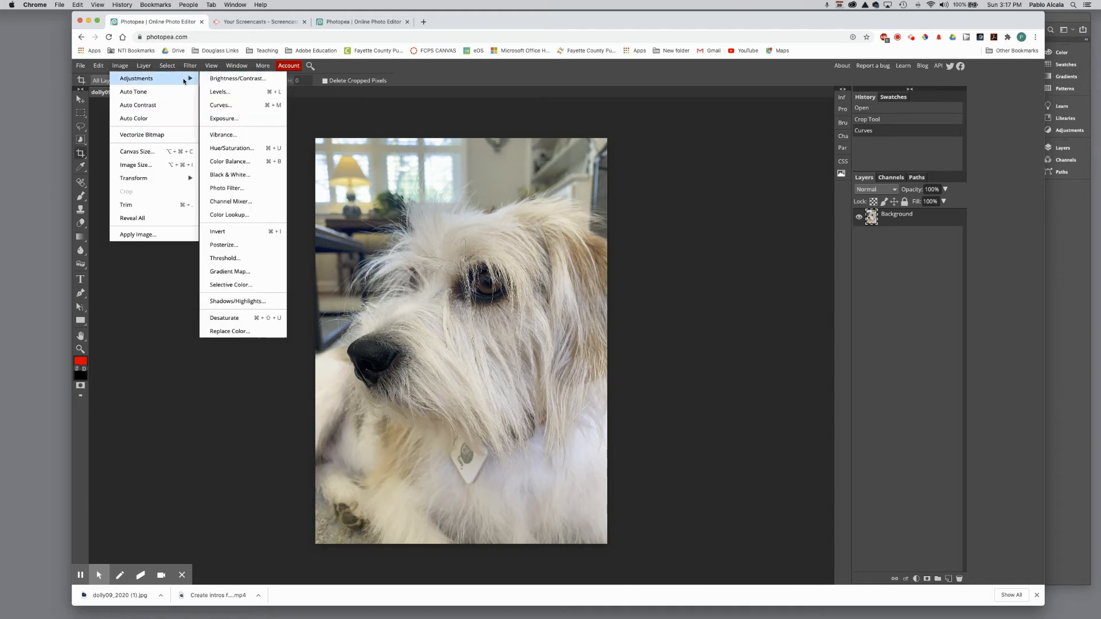
{"action": "left_click", "coordinate": [217, 105]}
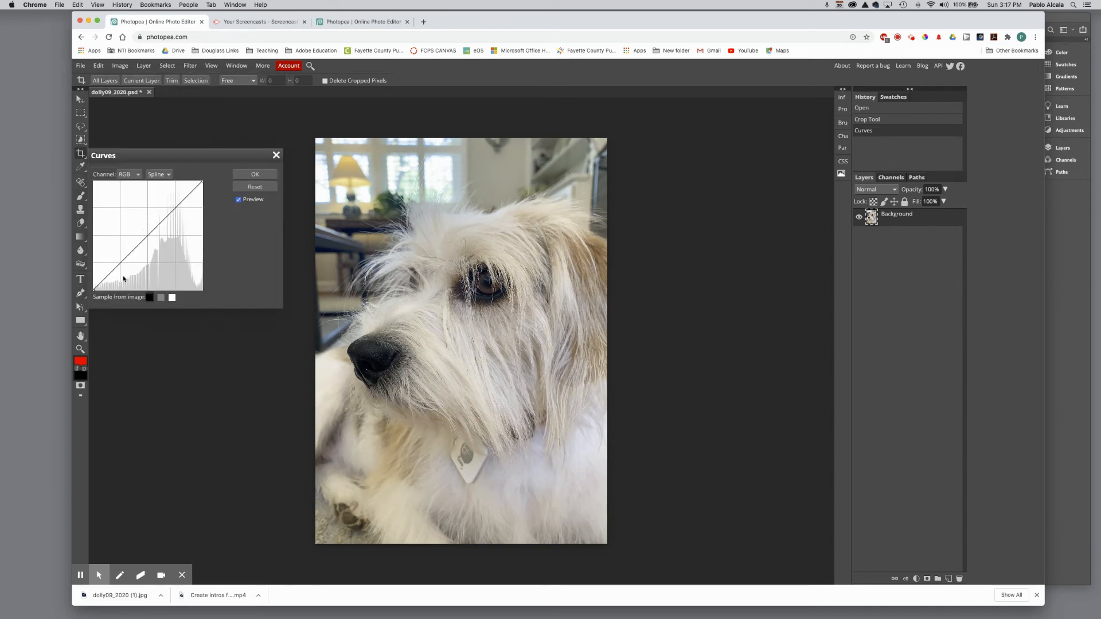
{"action": "left_click", "coordinate": [147, 235]}
{"action": "left_click", "coordinate": [104, 281]}
{"action": "left_click_drag", "start_coordinate": [104, 281], "coordinate": [104, 282]}
{"action": "left_click", "coordinate": [189, 189]}
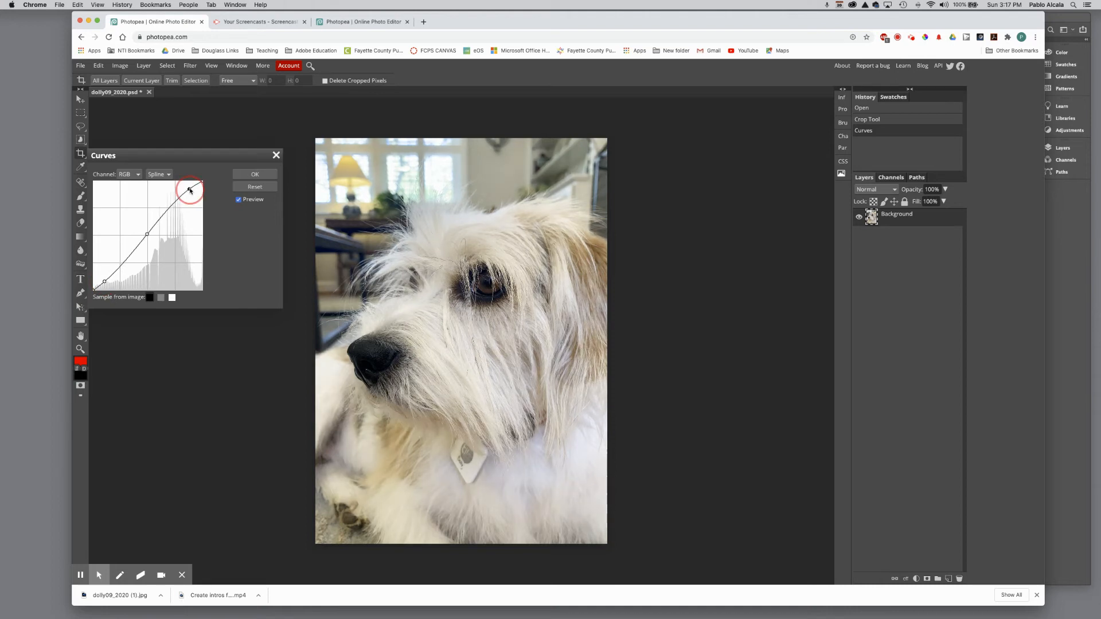
{"action": "mouse_move", "coordinate": [189, 190]}
{"action": "left_mouse_down"}
{"action": "mouse_move", "coordinate": [165, 181]}
{"action": "mouse_move", "coordinate": [190, 192]}
{"action": "left_mouse_up"}
{"action": "left_click", "coordinate": [255, 175]}
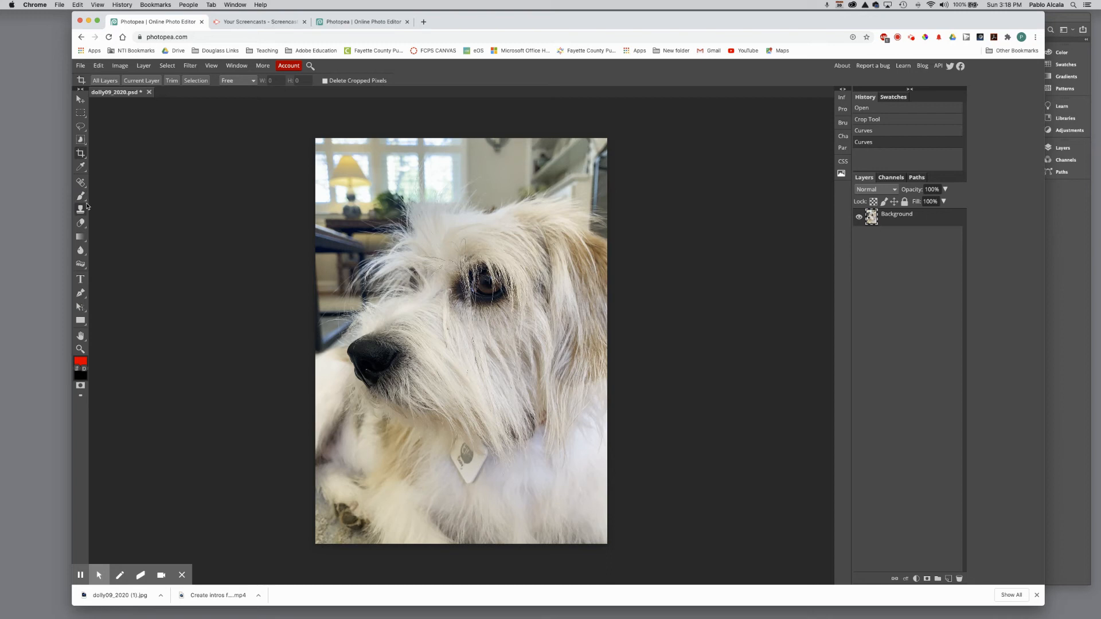
Look through the dodge, gradient, eraser, clone stamp and brush tool groups for the retouching tools.
{"action": "right_click", "coordinate": [83, 265]}
{"action": "left_click", "coordinate": [102, 264]}
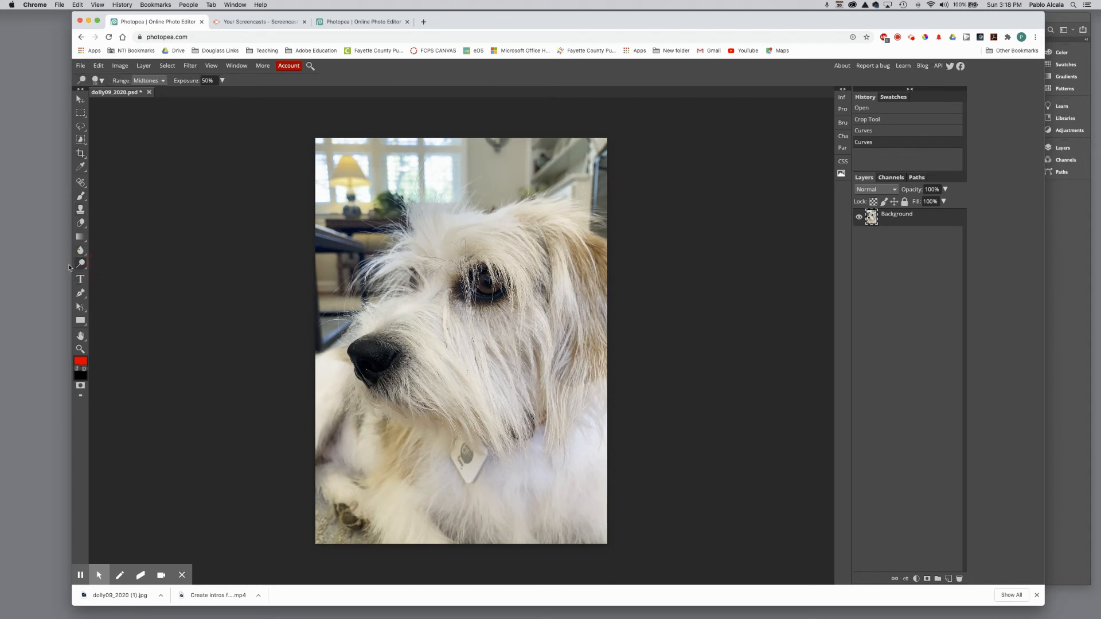
{"action": "right_click", "coordinate": [82, 265]}
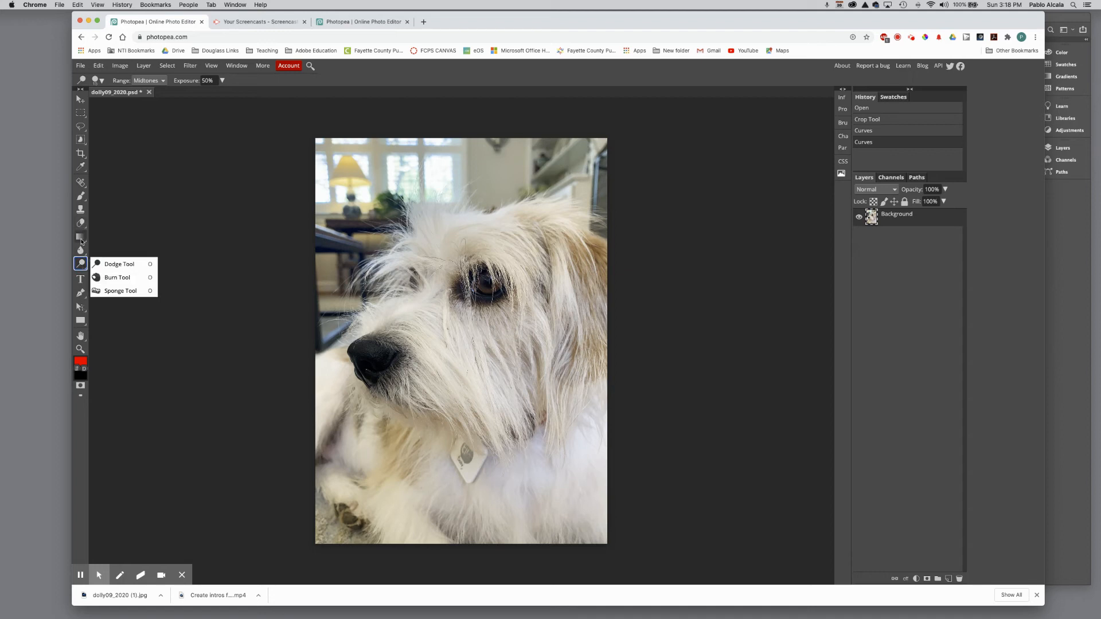
{"action": "right_click", "coordinate": [82, 238]}
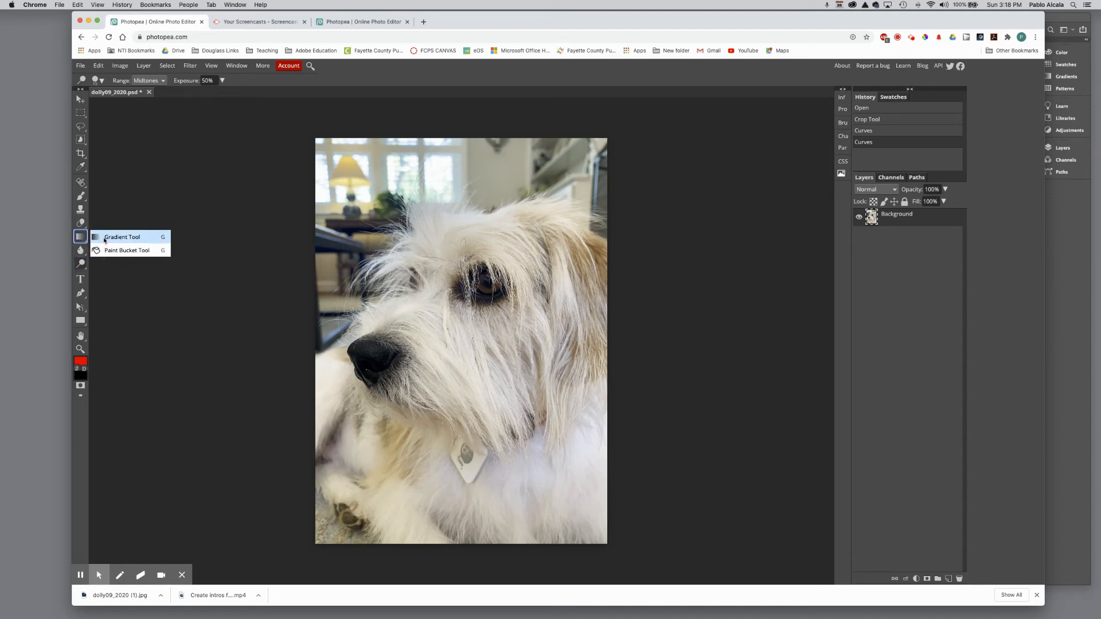
{"action": "left_click", "coordinate": [81, 224]}
{"action": "right_click", "coordinate": [81, 224]}
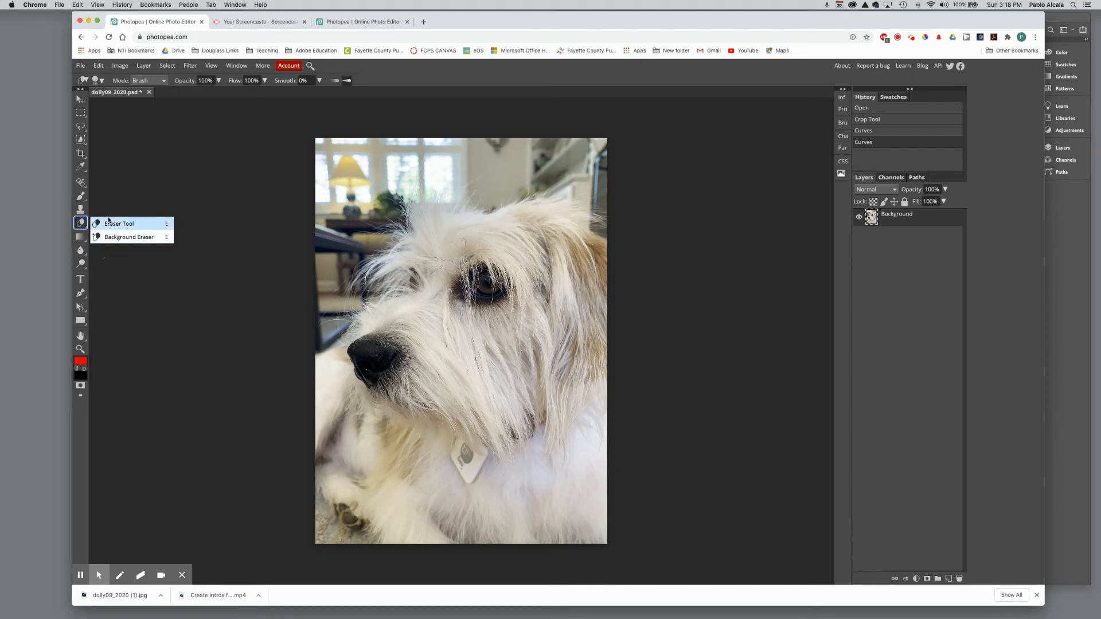
{"action": "left_click", "coordinate": [82, 208]}
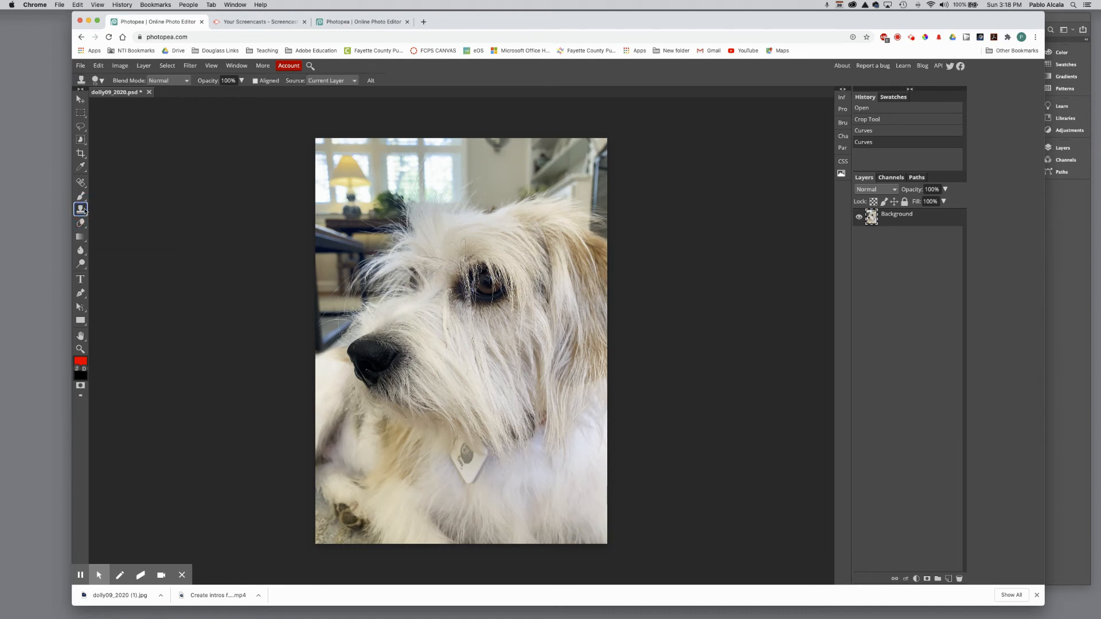
{"action": "left_click", "coordinate": [80, 196]}
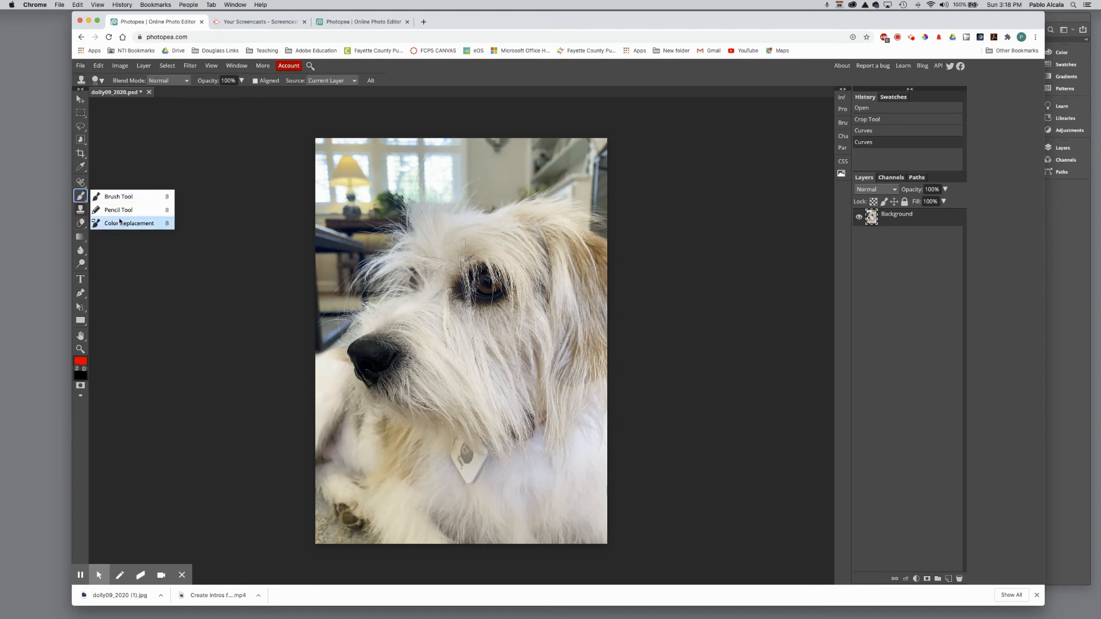
Set the Spot Healing Brush to 21% hardness with a larger size and retouch the stray marks beside the dog's eye.
{"action": "left_click", "coordinate": [80, 183]}
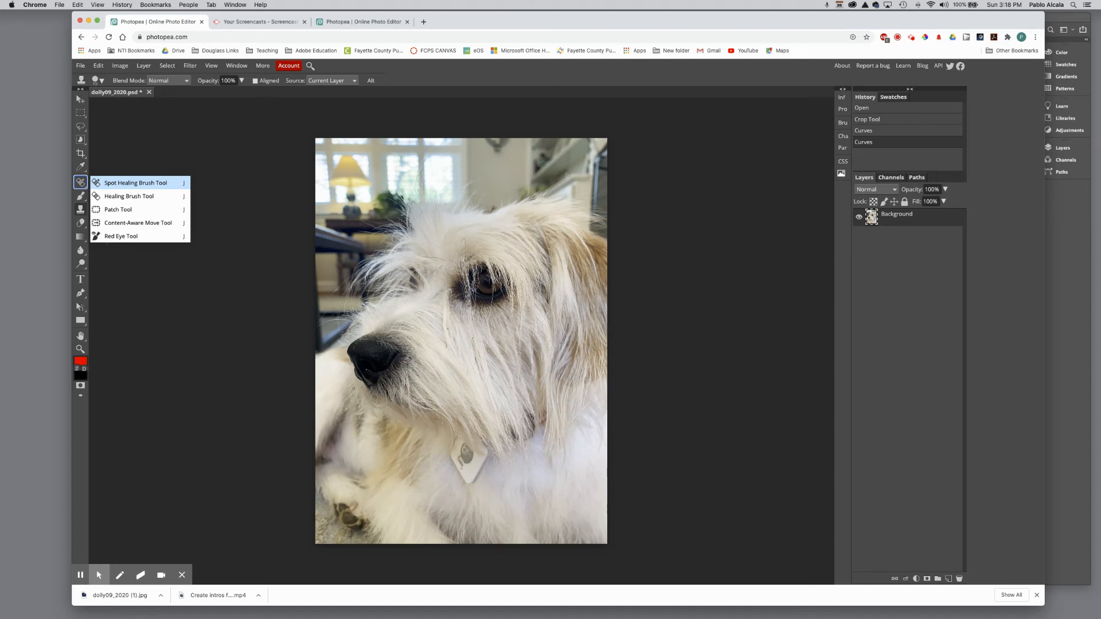
{"action": "left_click", "coordinate": [129, 184]}
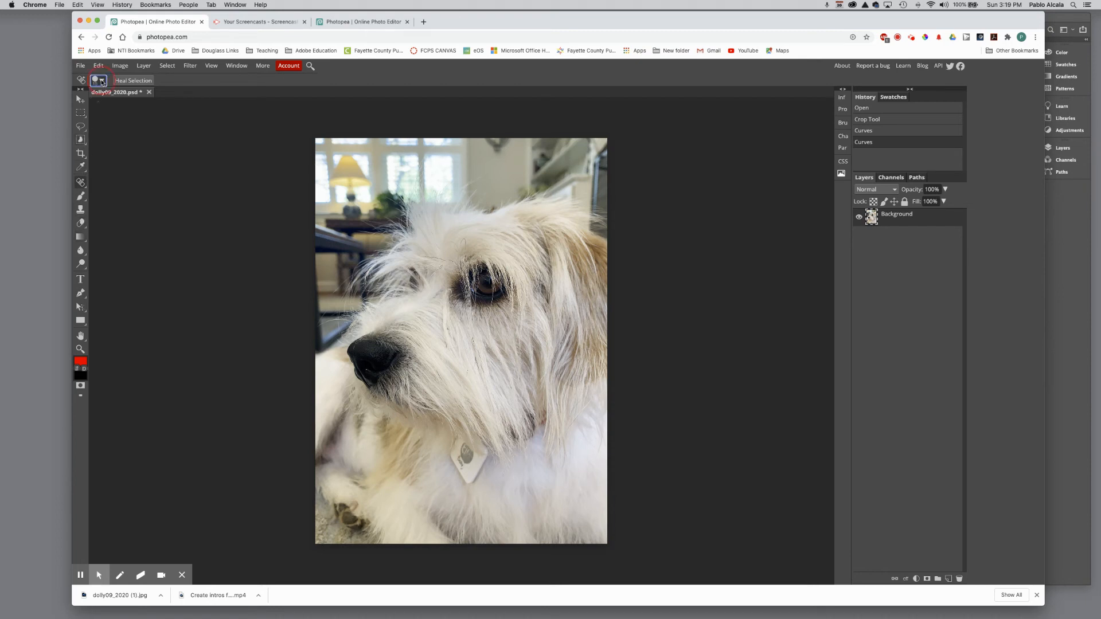
{"action": "left_click", "coordinate": [104, 82]}
{"action": "left_click", "coordinate": [117, 106]}
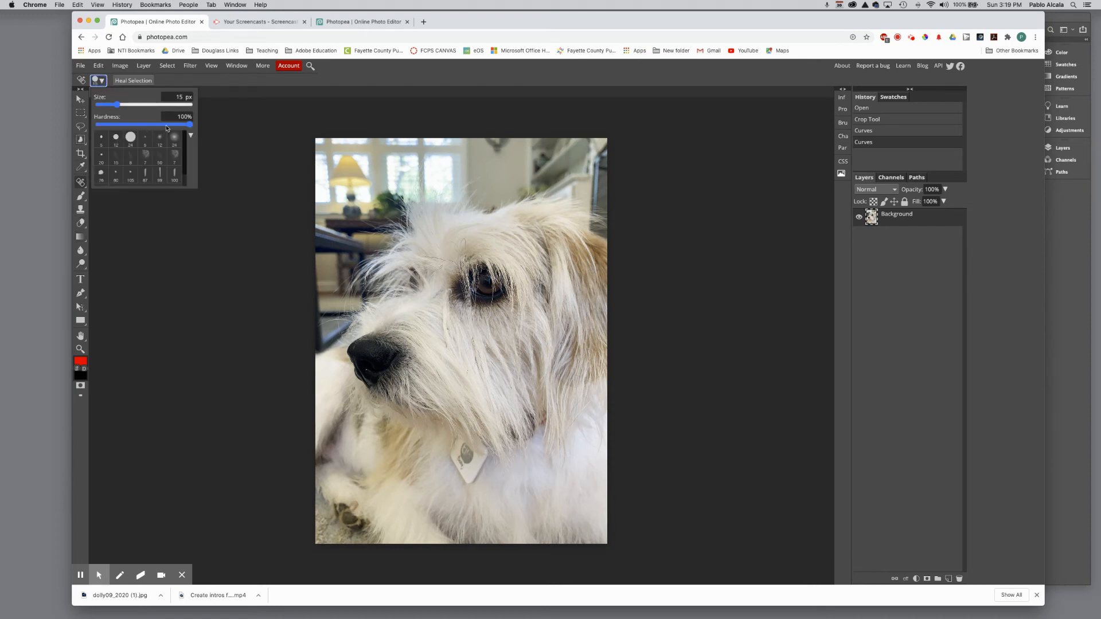
{"action": "left_click_drag", "start_coordinate": [169, 125], "coordinate": [163, 125]}
{"action": "left_click", "coordinate": [175, 139]}
{"action": "mouse_move", "coordinate": [191, 125]}
{"action": "left_mouse_down"}
{"action": "mouse_move", "coordinate": [100, 126]}
{"action": "mouse_move", "coordinate": [117, 125]}
{"action": "left_mouse_up"}
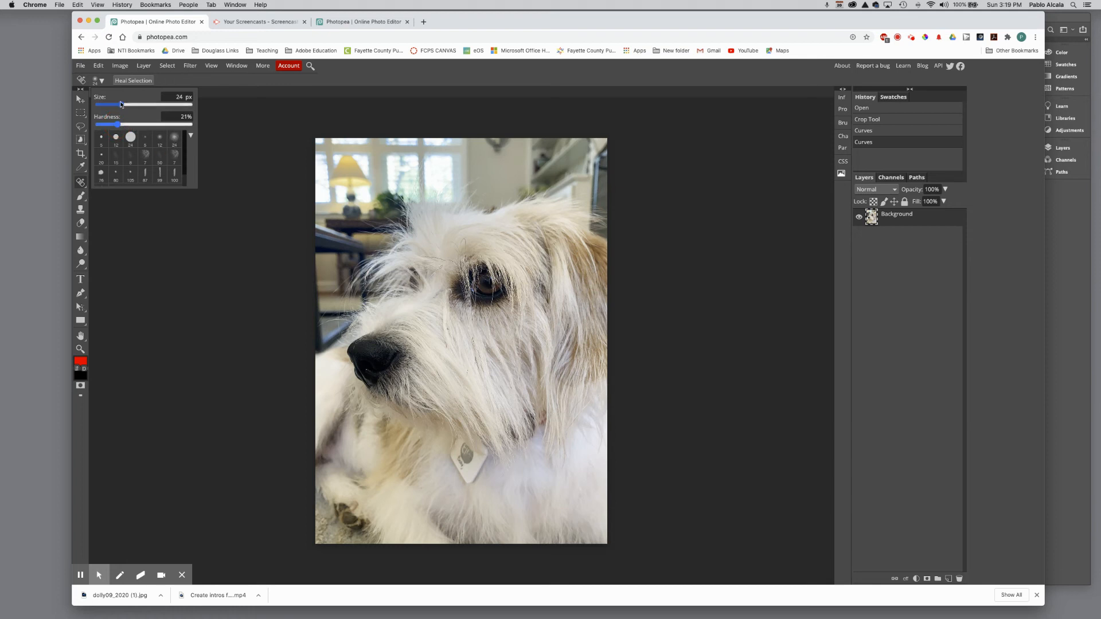
{"action": "left_click_drag", "start_coordinate": [122, 105], "coordinate": [133, 105]}
{"action": "left_click", "coordinate": [217, 201]}
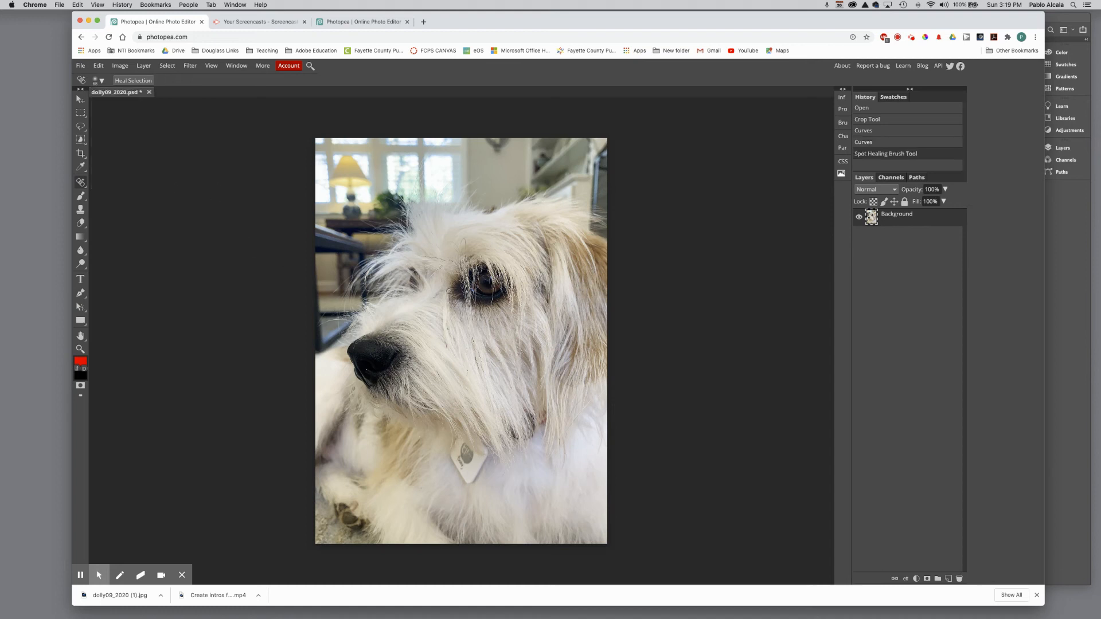
{"action": "left_click", "coordinate": [453, 296]}
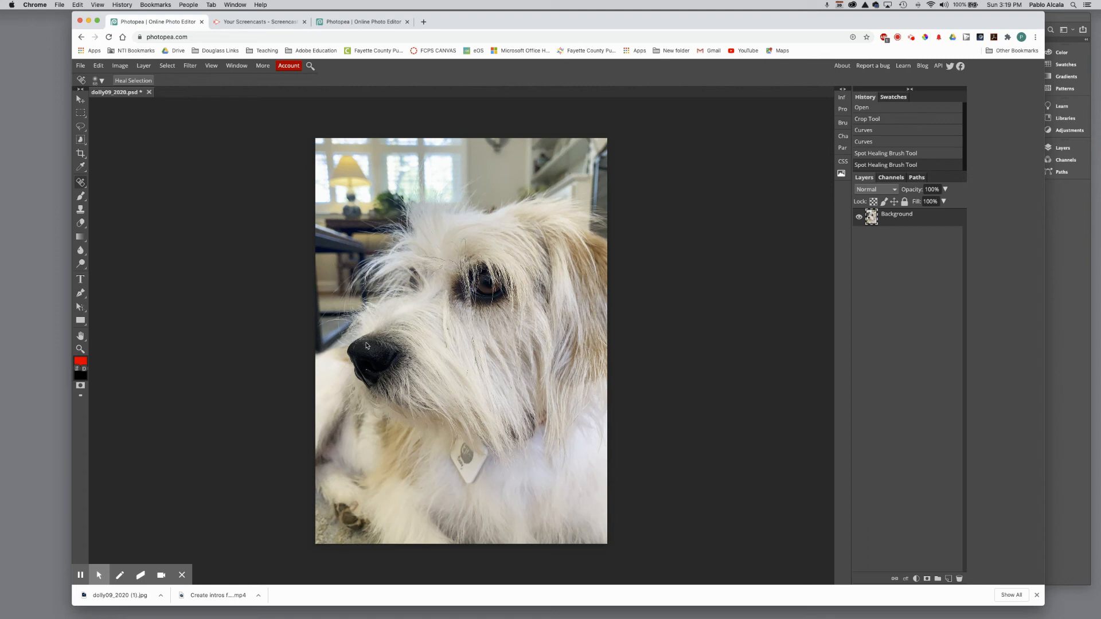
Resize the image proportionally to a height of 2000 px, with resampling and bilinear interpolation.
{"action": "left_click", "coordinate": [81, 67]}
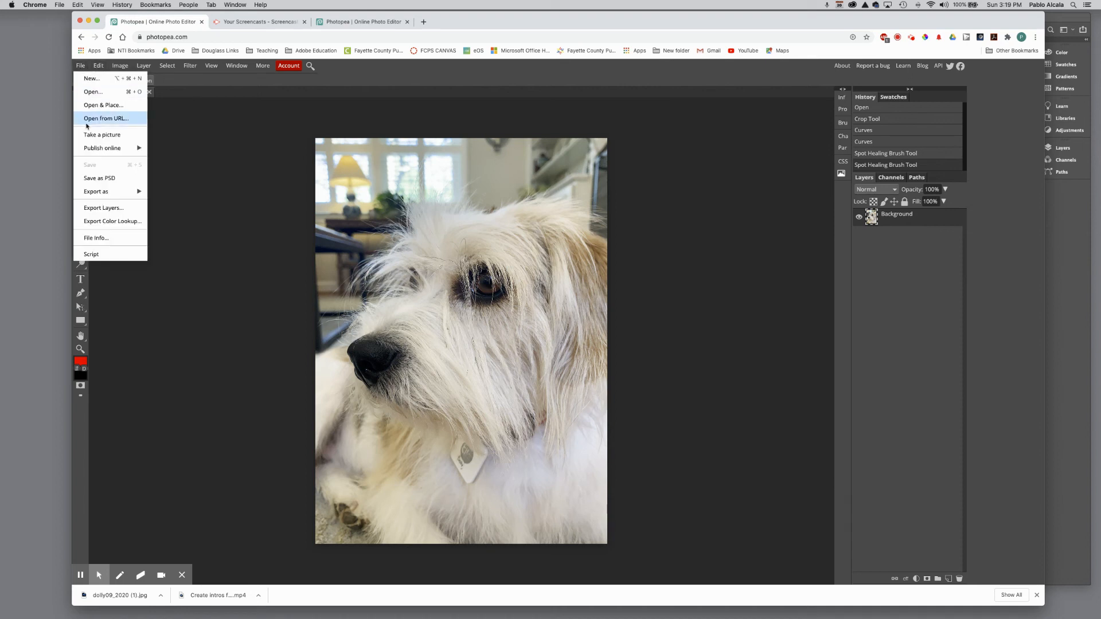
{"action": "mouse_move", "coordinate": [96, 68]}
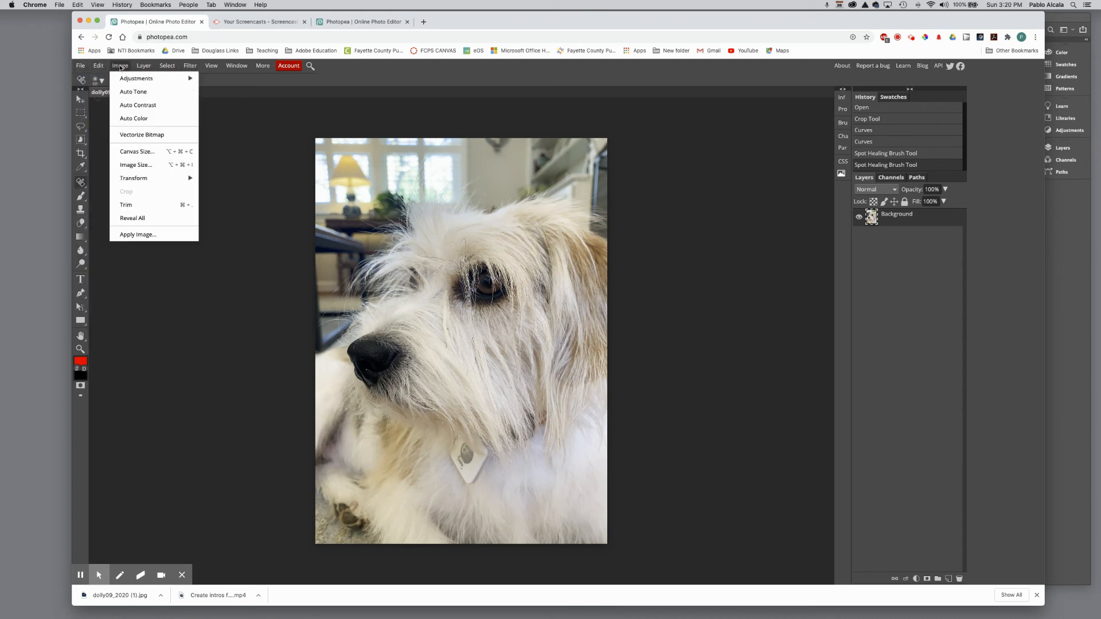
{"action": "left_click", "coordinate": [136, 165]}
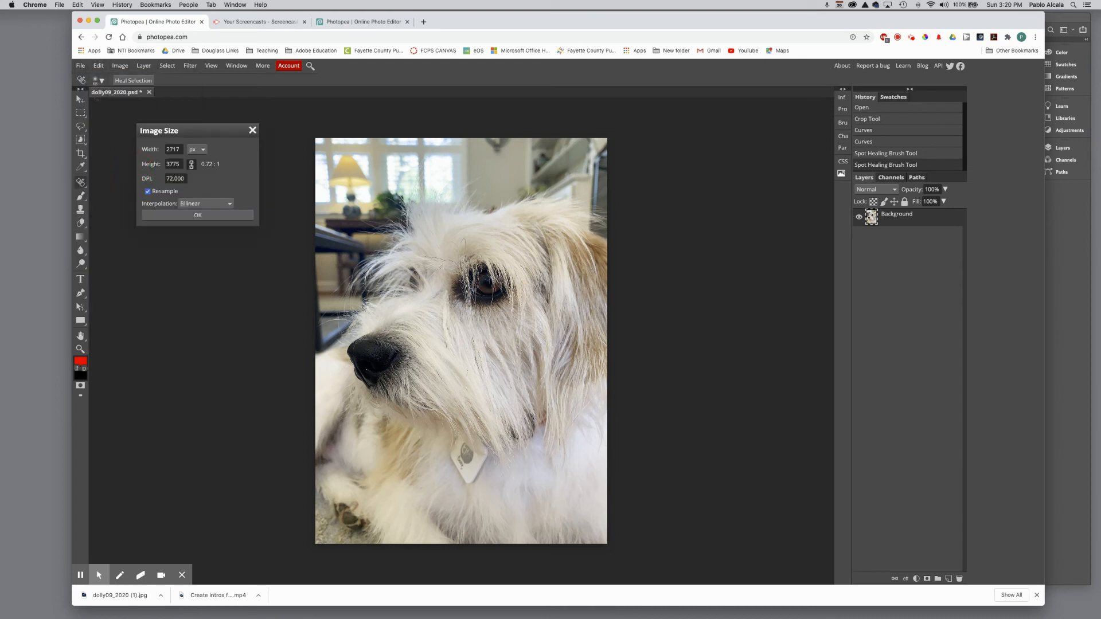
{"action": "double_click", "coordinate": [180, 166]}
{"action": "type", "text": "2000"}
{"action": "key", "text": "Return"}
{"action": "left_click", "coordinate": [176, 219]}
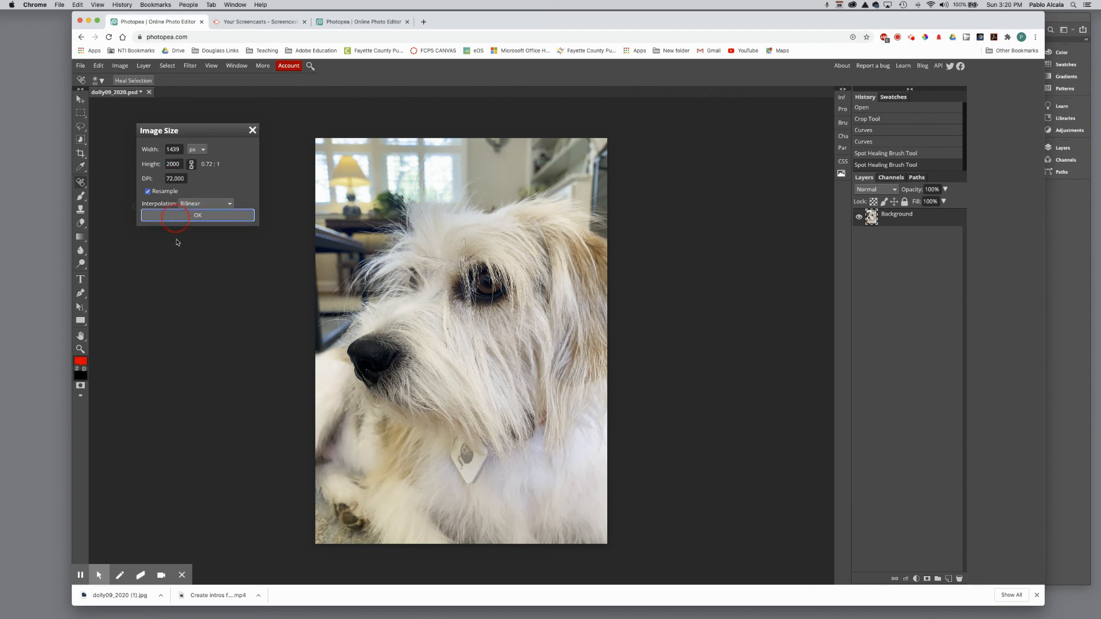
{"action": "left_click", "coordinate": [176, 217]}
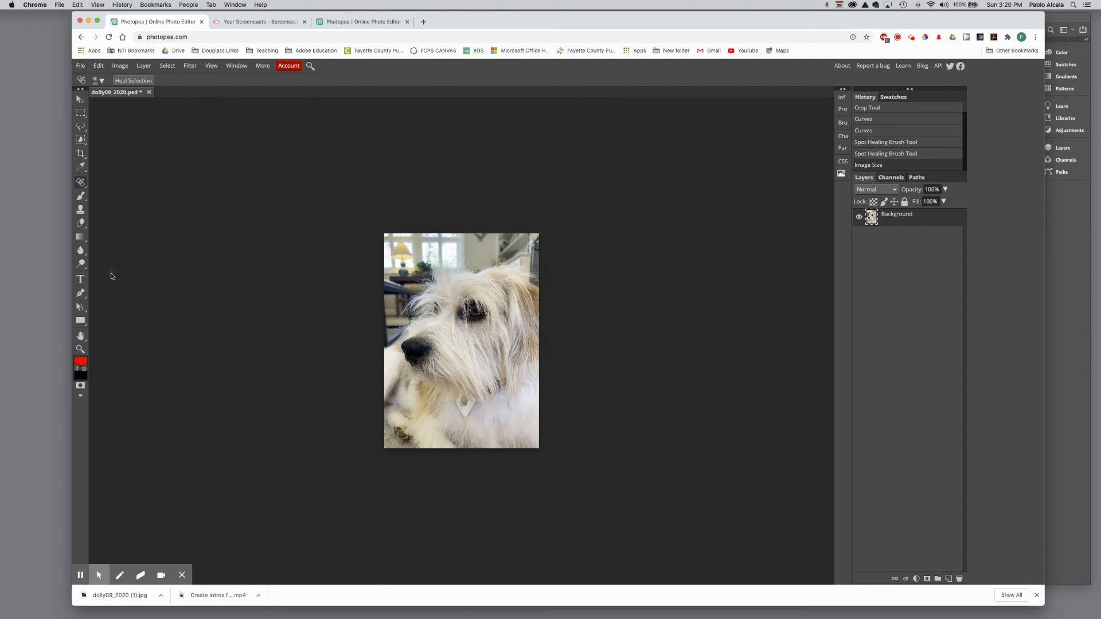
Export the resized photo as a 1439 × 2000 px JPG at about 90% quality with metadata attached.
{"action": "left_click", "coordinate": [81, 349]}
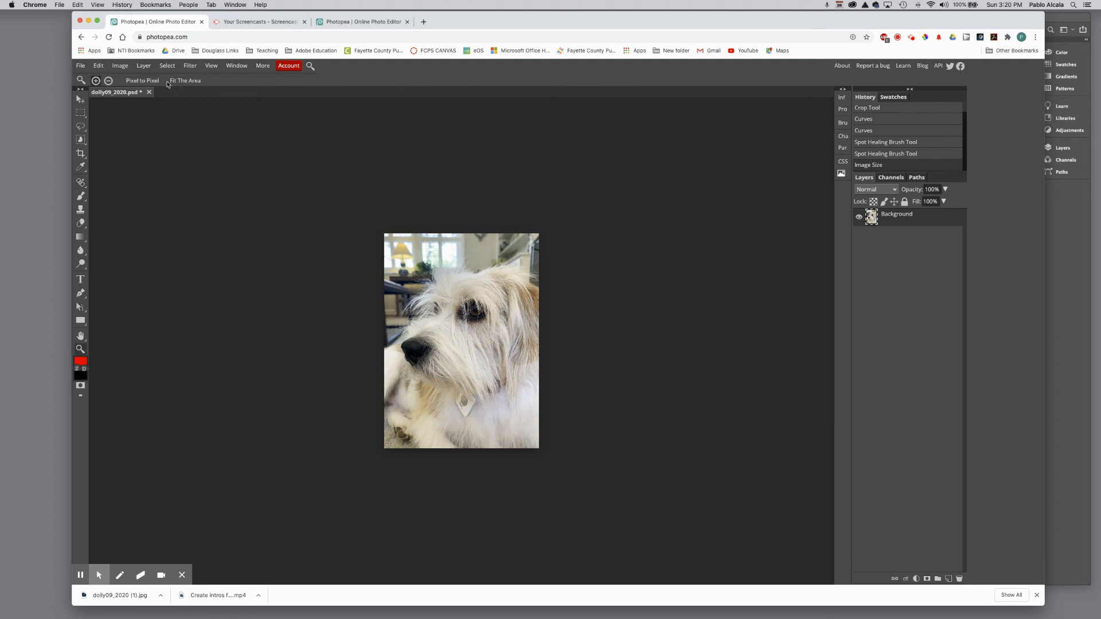
{"action": "left_click", "coordinate": [142, 81]}
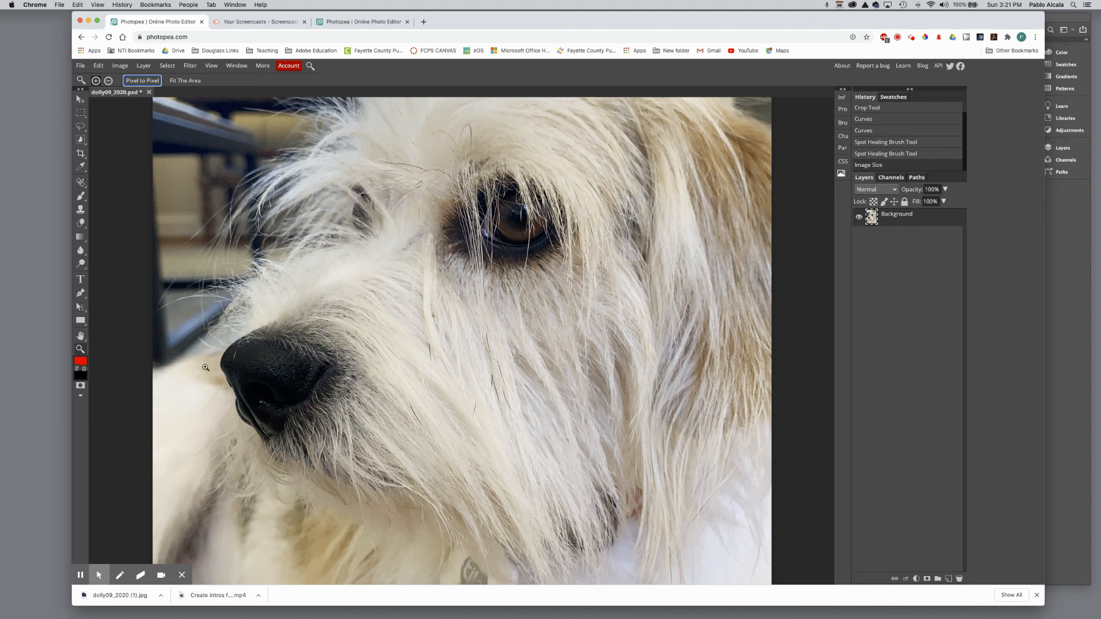
{"action": "left_click", "coordinate": [186, 81]}
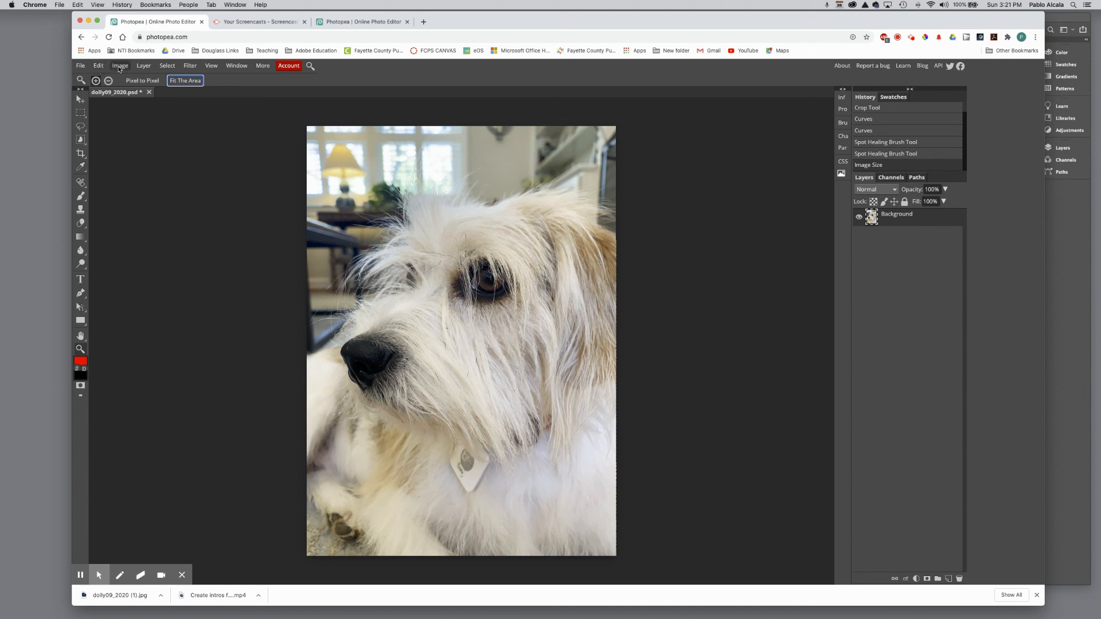
{"action": "left_click", "coordinate": [94, 66]}
{"action": "mouse_move", "coordinate": [80, 66]}
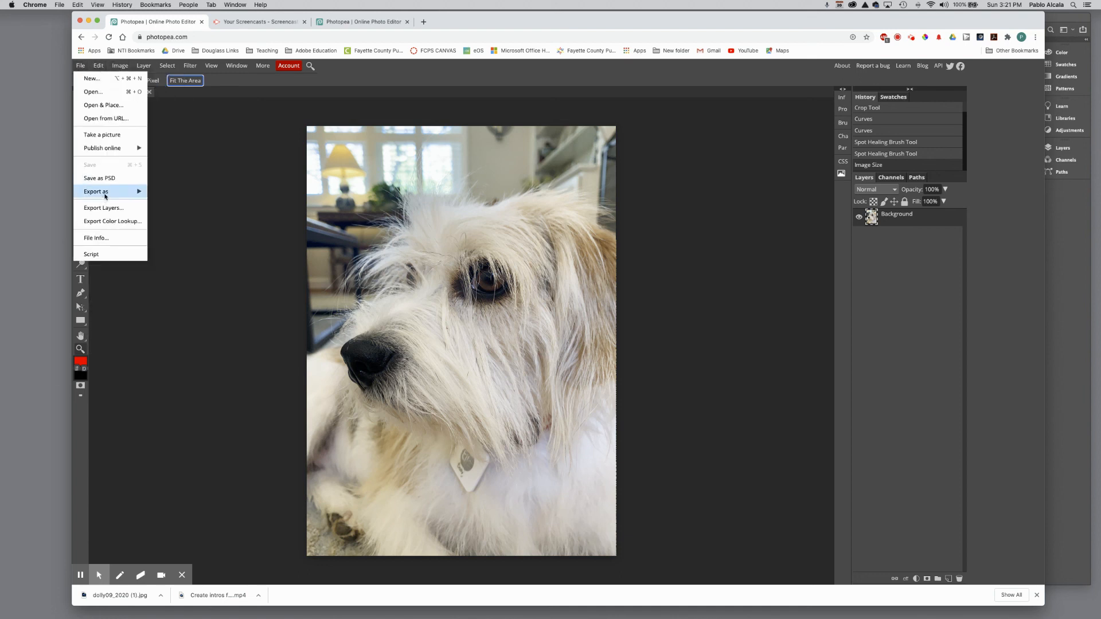
{"action": "mouse_move", "coordinate": [133, 193]}
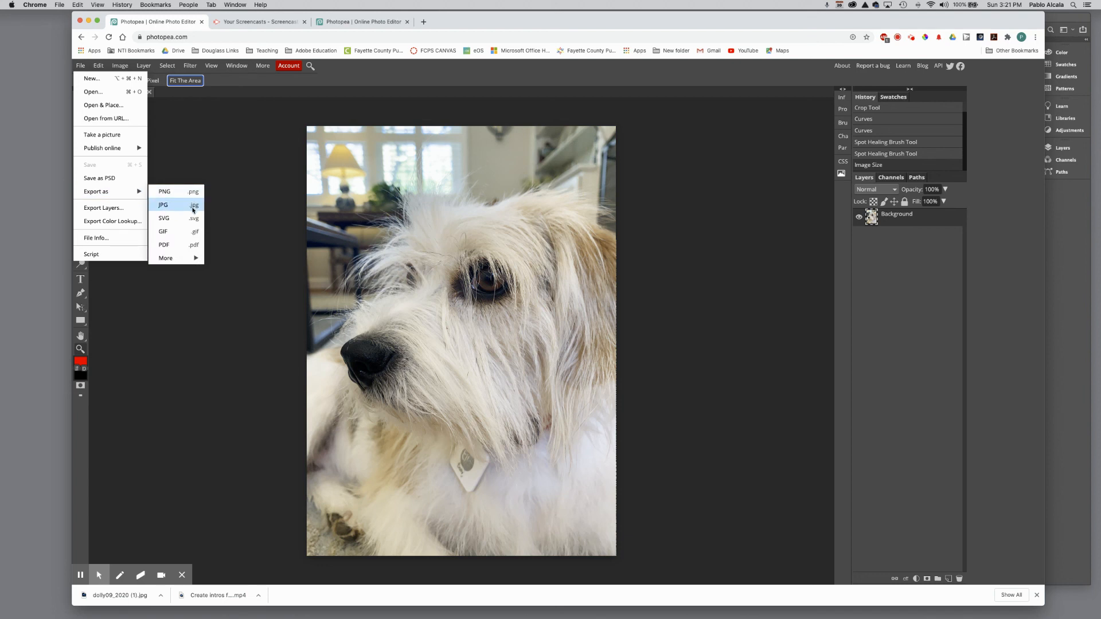
{"action": "mouse_move", "coordinate": [194, 261]}
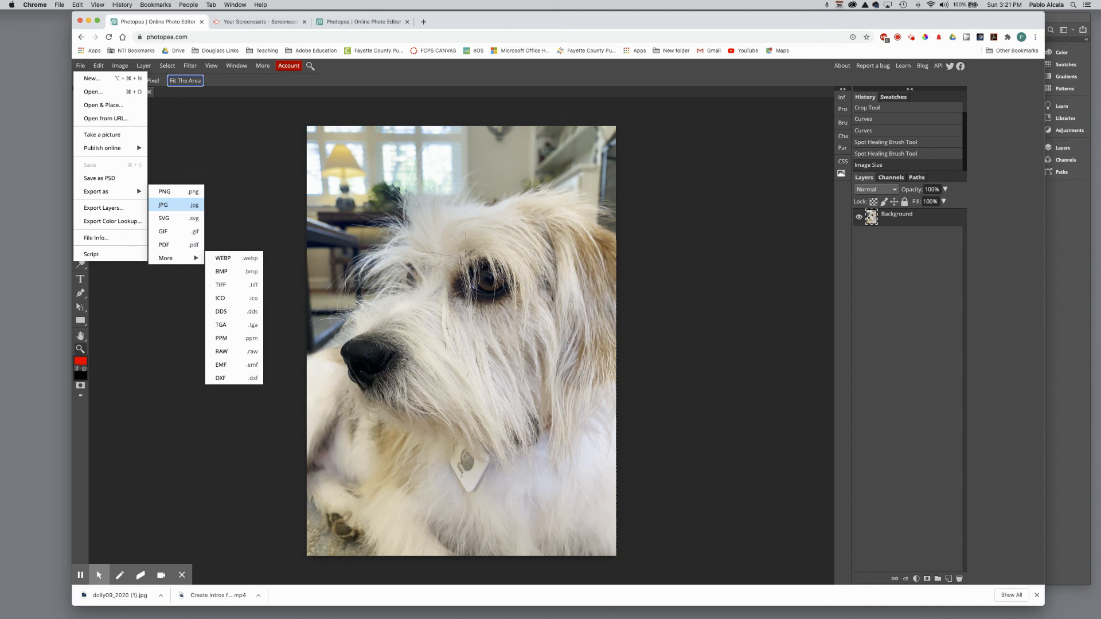
{"action": "left_click", "coordinate": [195, 208]}
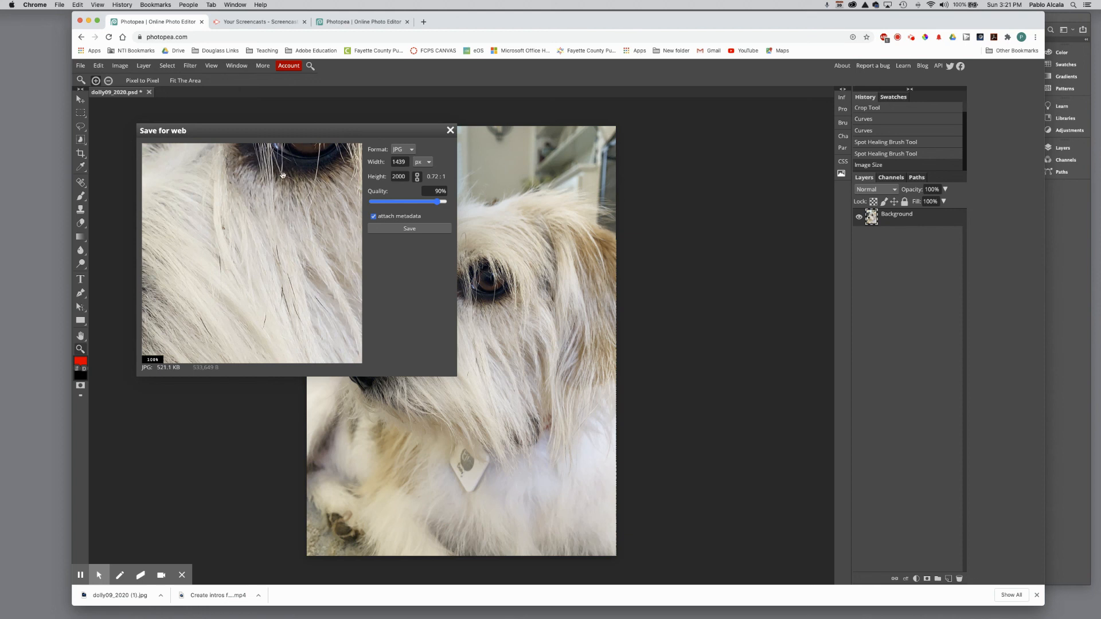
{"action": "left_click_drag", "start_coordinate": [282, 175], "coordinate": [255, 294]}
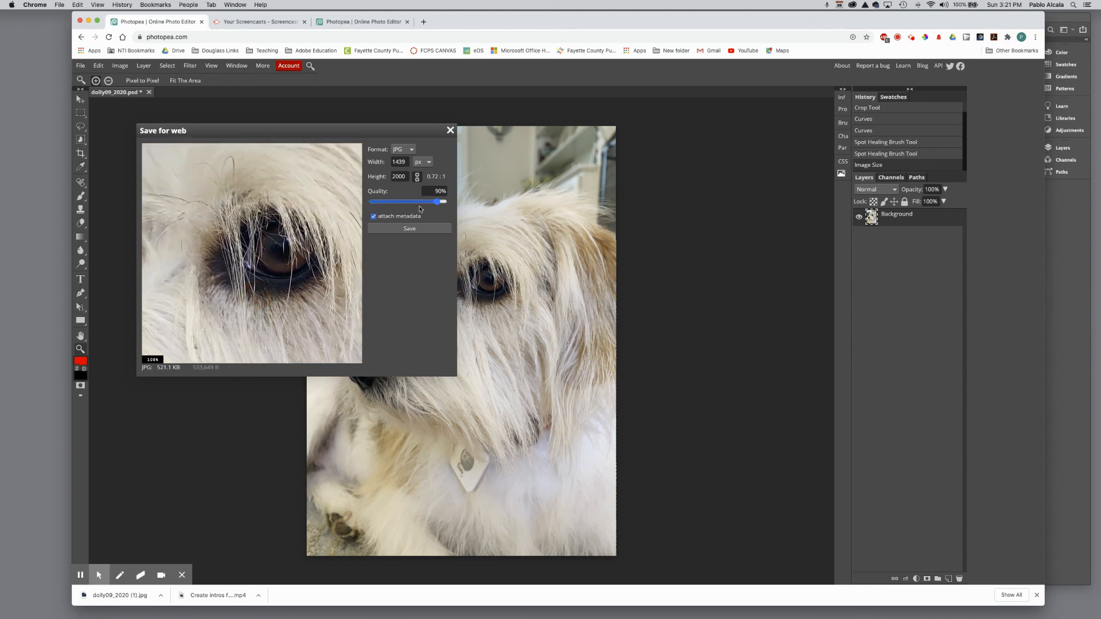
{"action": "left_click_drag", "start_coordinate": [432, 204], "coordinate": [439, 204]}
{"action": "left_click", "coordinate": [397, 231]}
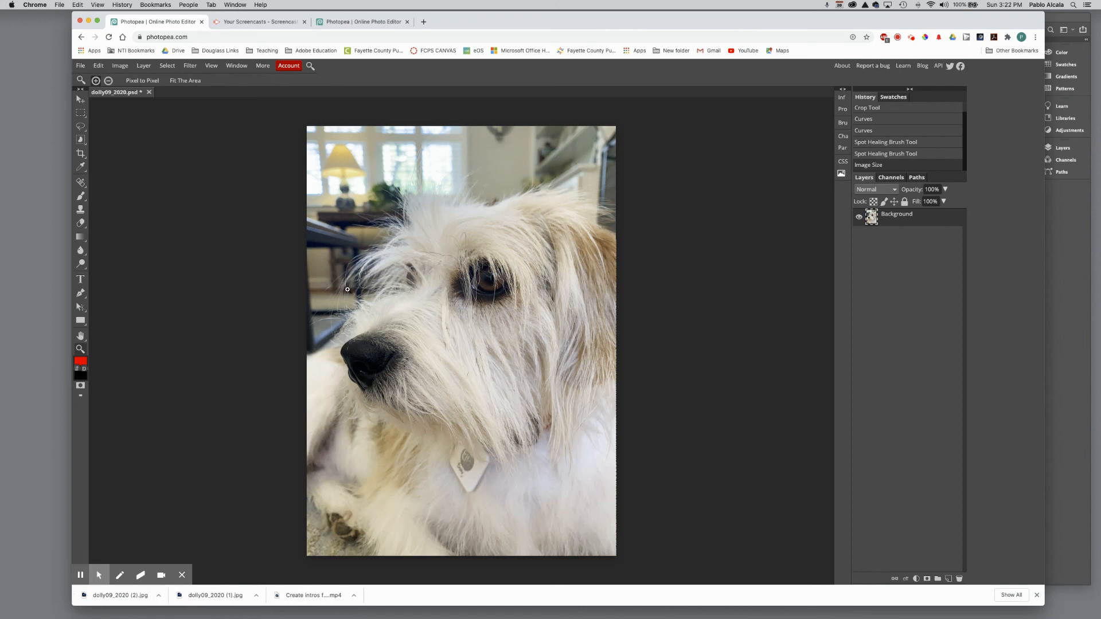
{"action": "left_click", "coordinate": [161, 595]}
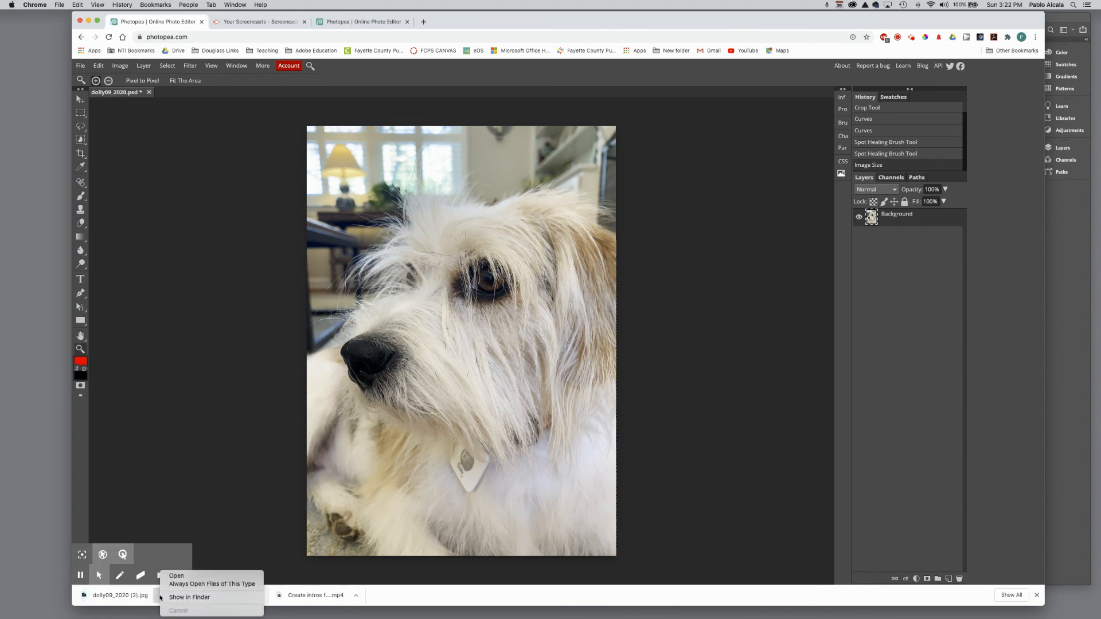
{"action": "left_click", "coordinate": [176, 491]}
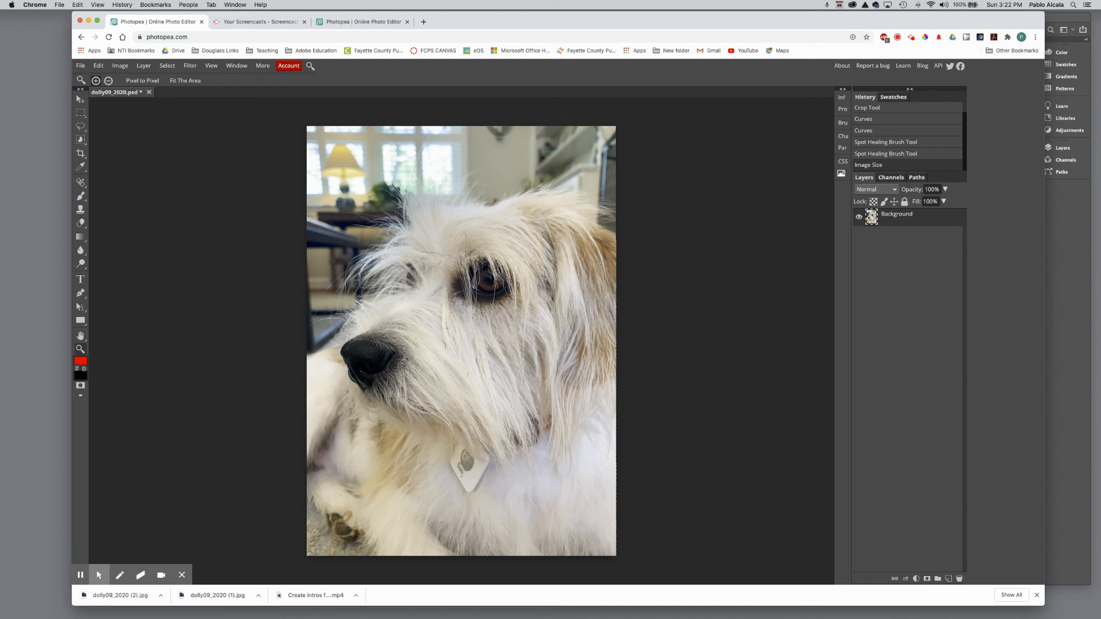
{"action": "mouse_move", "coordinate": [183, 571]}
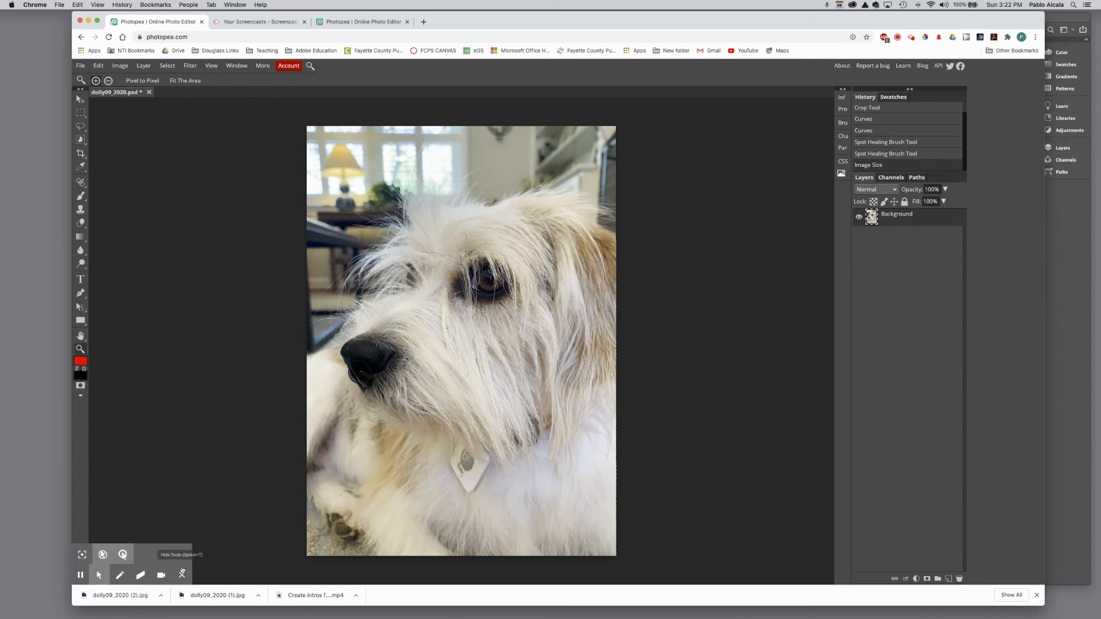